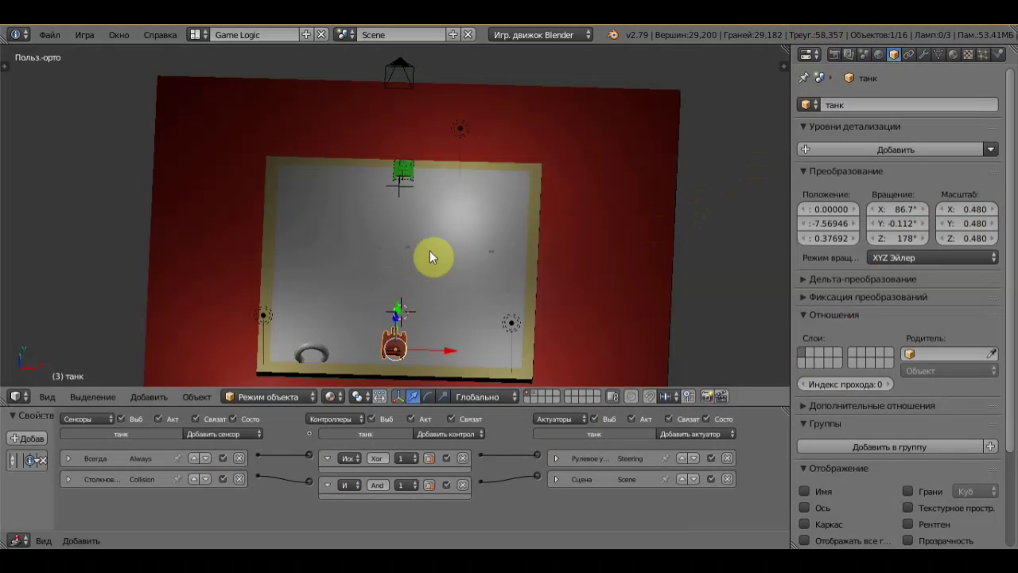
Add a Suzanne monkey mesh and raise it above the platform in front view
{"action": "key", "text": "shift+a"}
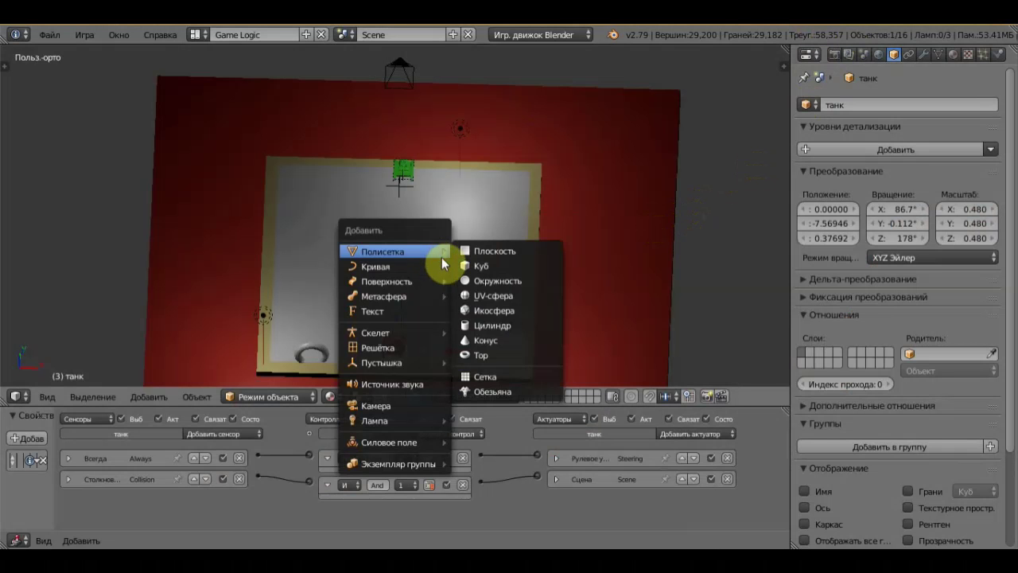
{"action": "left_click", "coordinate": [508, 392]}
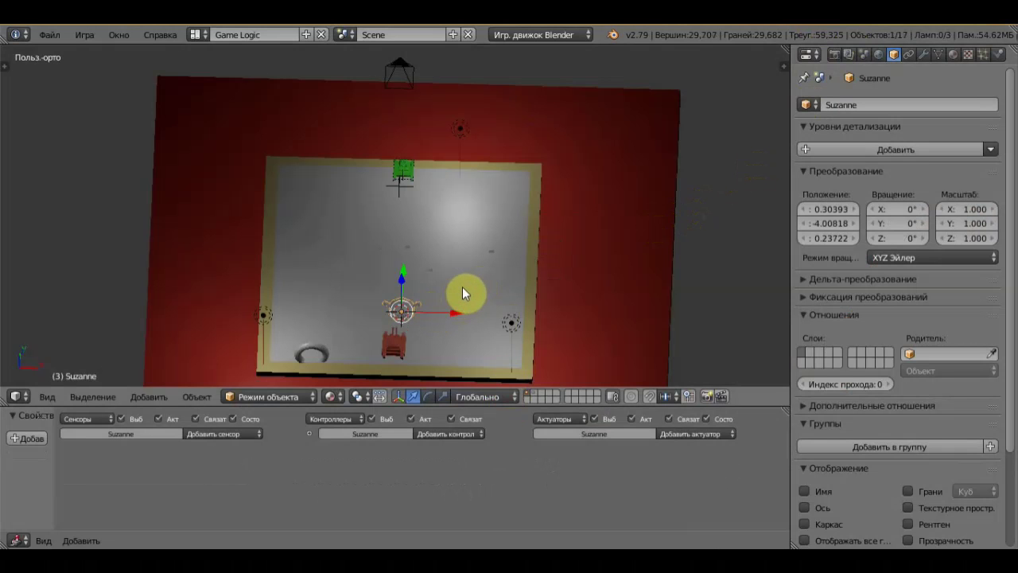
{"action": "key", "text": "KP_1"}
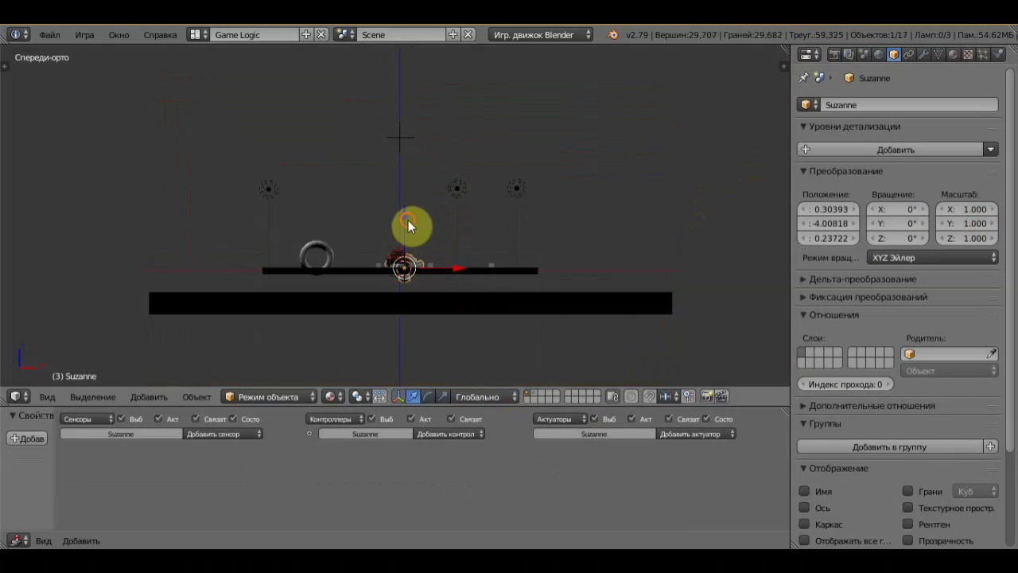
{"action": "mouse_move", "coordinate": [408, 221]}
{"action": "left_mouse_down"}
{"action": "mouse_move", "coordinate": [439, 177]}
{"action": "mouse_move", "coordinate": [437, 196]}
{"action": "left_mouse_up"}
{"action": "mouse_move", "coordinate": [440, 213]}
{"action": "middle_mouse_down"}
{"action": "mouse_move", "coordinate": [437, 285]}
{"action": "mouse_move", "coordinate": [389, 284]}
{"action": "mouse_move", "coordinate": [402, 247]}
{"action": "middle_mouse_up"}
Move the monkey along Y and X until it sits beside the green tank
{"action": "key", "text": "g"}
{"action": "key", "text": "x"}
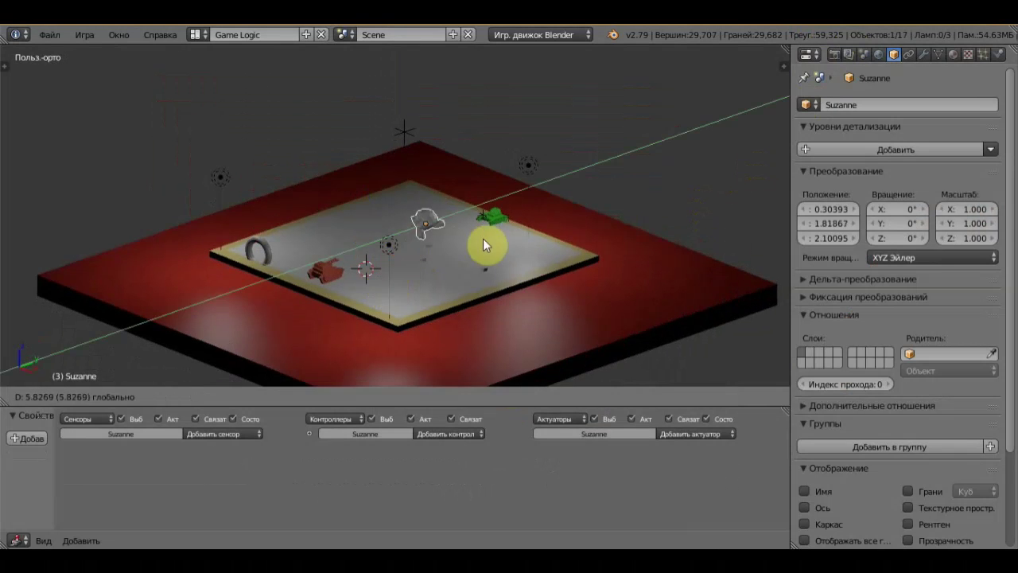
{"action": "left_click", "coordinate": [501, 238]}
{"action": "key", "text": "g"}
{"action": "key", "text": "x"}
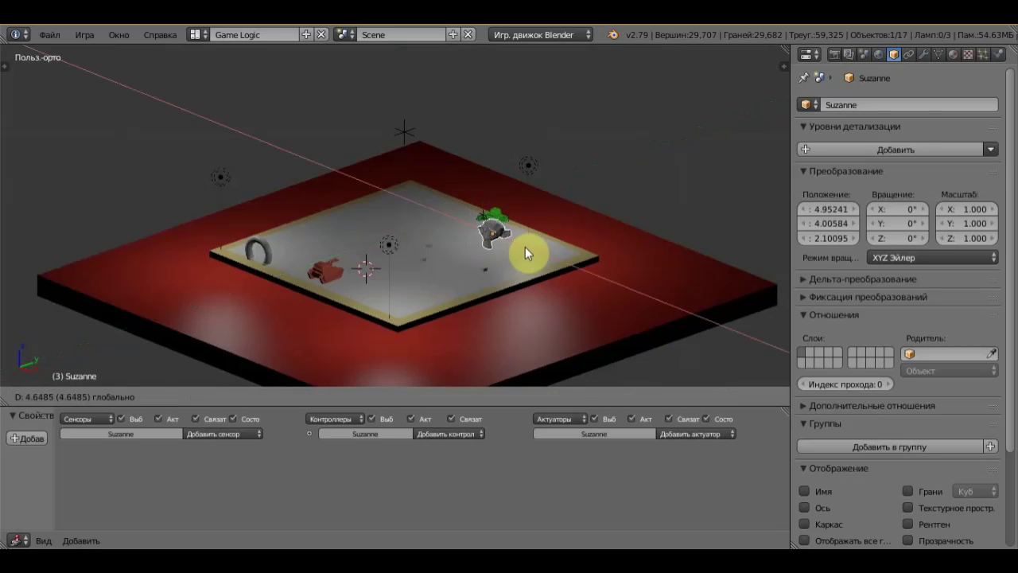
{"action": "left_click", "coordinate": [525, 247]}
Lower the monkey toward the platform, ending at about 5.11, 4.01, 1.25
{"action": "mouse_move", "coordinate": [535, 252]}
{"action": "middle_mouse_down"}
{"action": "mouse_move", "coordinate": [607, 219]}
{"action": "mouse_move", "coordinate": [513, 202]}
{"action": "middle_mouse_up"}
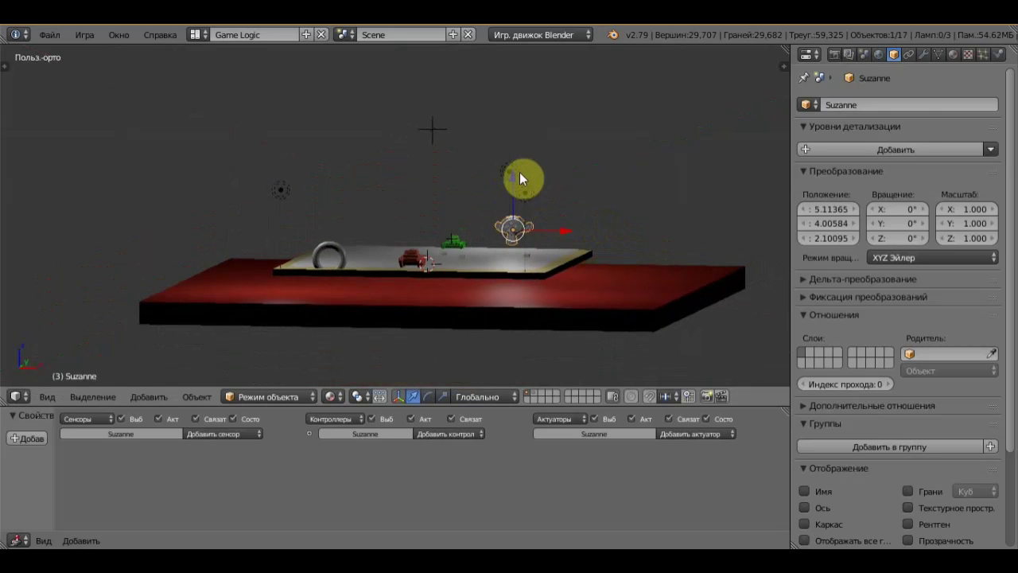
{"action": "key", "text": "g"}
{"action": "key", "text": "z"}
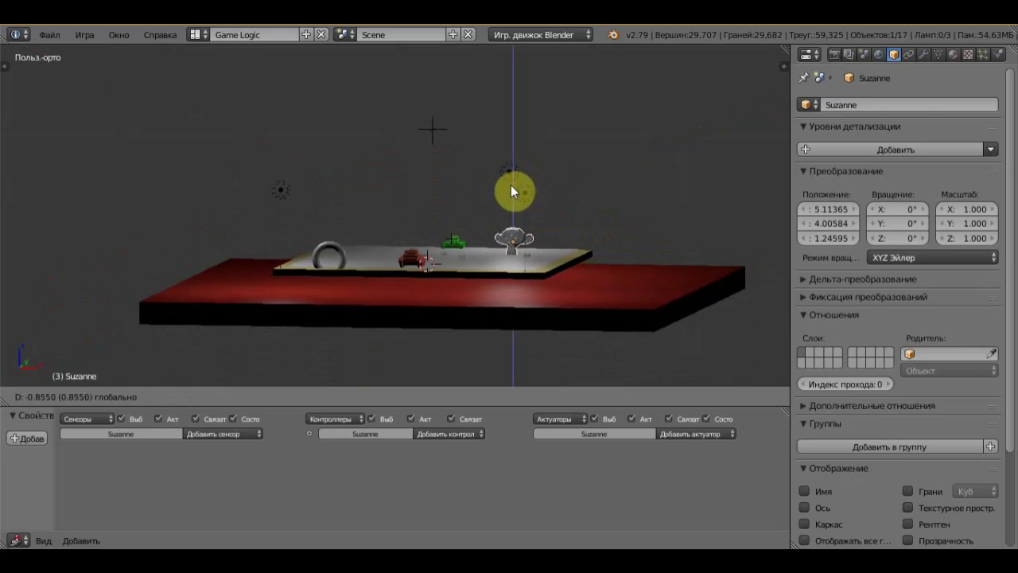
{"action": "left_click", "coordinate": [510, 185]}
{"action": "scroll", "coordinate": [511, 184], "scroll_direction": "up", "scroll_amount": 3}
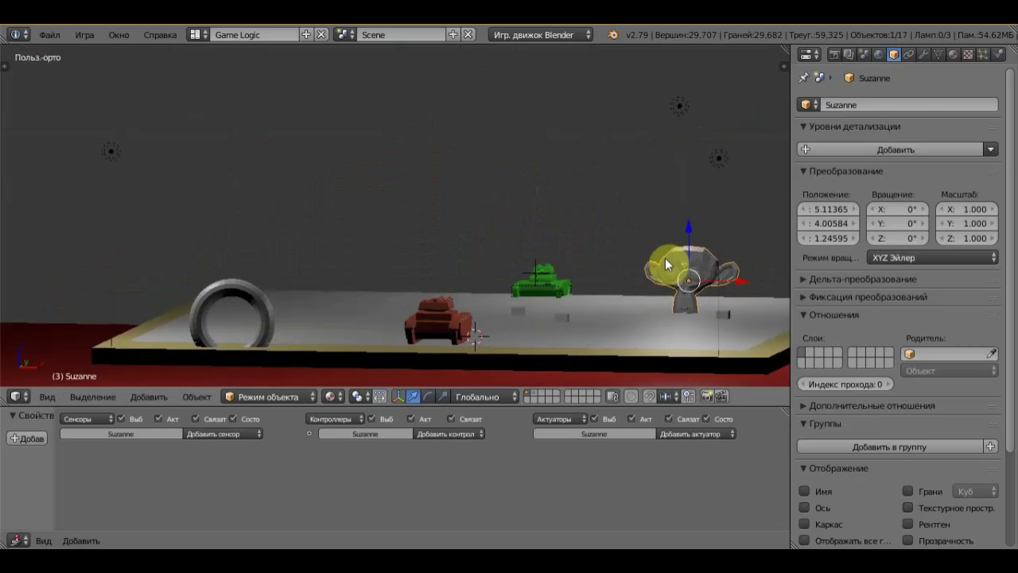
{"action": "mouse_move", "coordinate": [635, 233]}
{"action": "middle_mouse_down"}
{"action": "mouse_move", "coordinate": [504, 167]}
{"action": "mouse_move", "coordinate": [490, 187]}
{"action": "middle_mouse_up"}
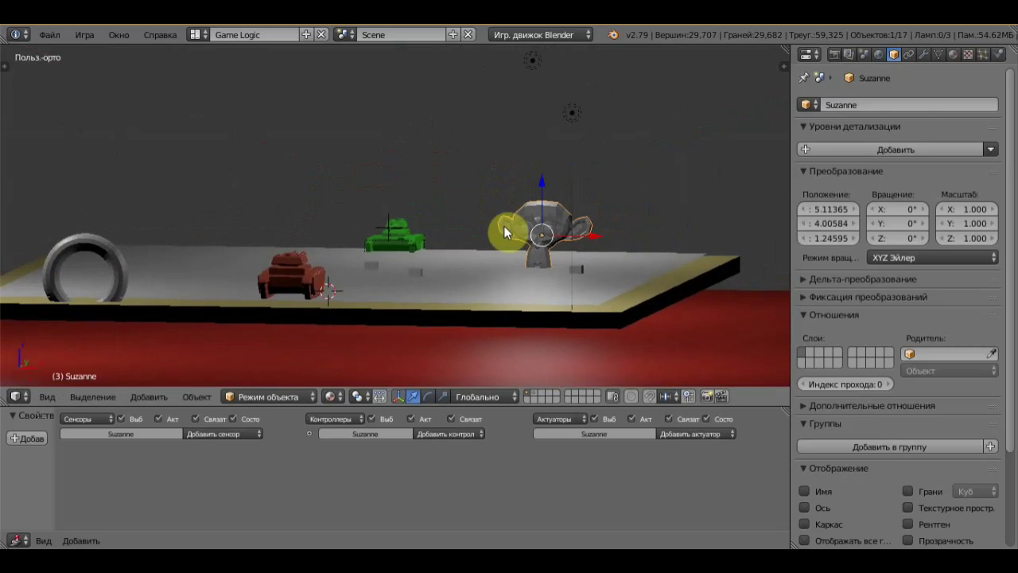
{"action": "middle_click_drag", "start_coordinate": [504, 225], "coordinate": [582, 252]}
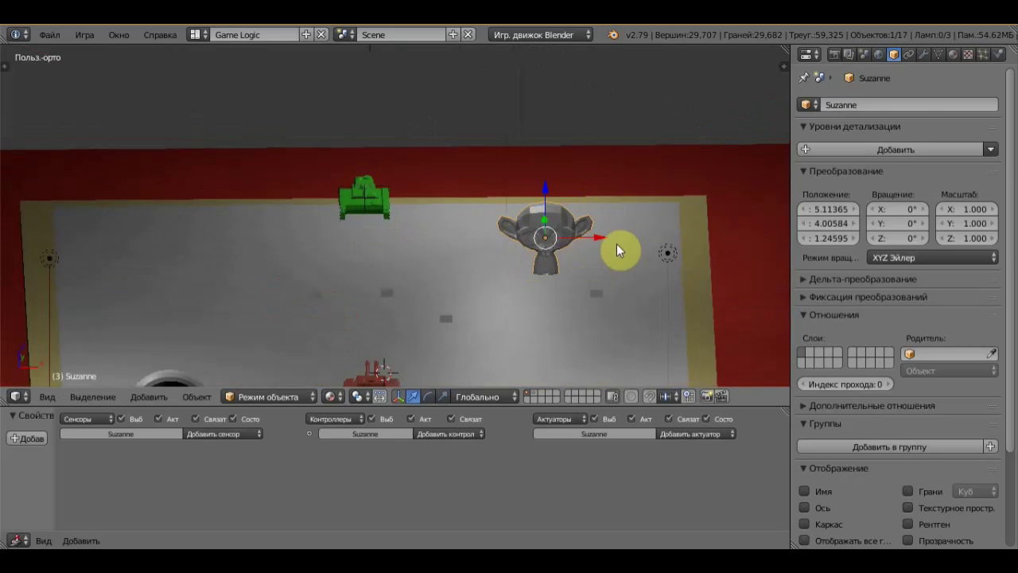
{"action": "scroll", "coordinate": [616, 244], "scroll_direction": "down", "scroll_amount": 2}
{"action": "scroll", "coordinate": [562, 269], "scroll_direction": "down", "scroll_amount": 2}
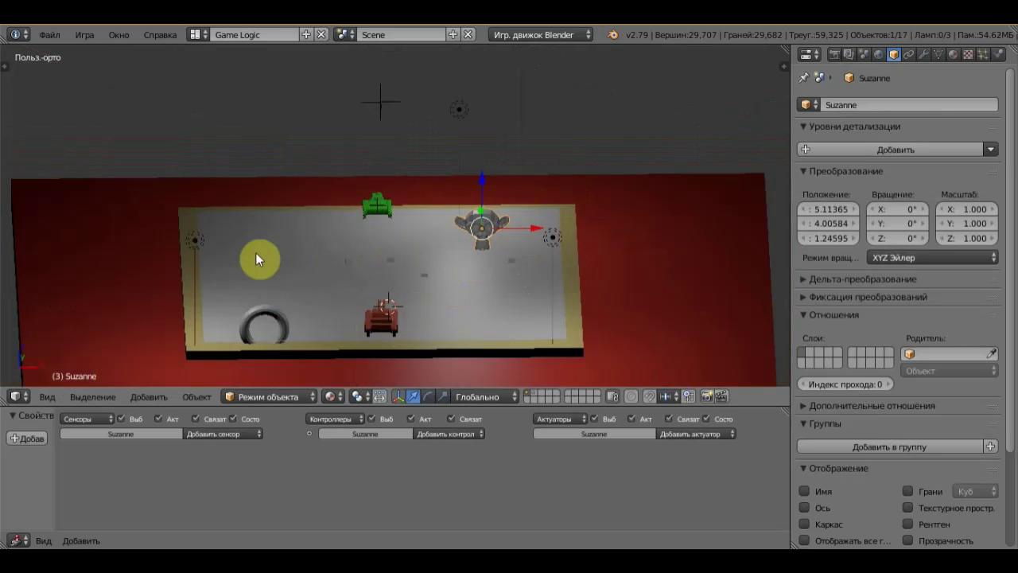
{"action": "scroll", "coordinate": [365, 262], "scroll_direction": "up", "scroll_amount": 2}
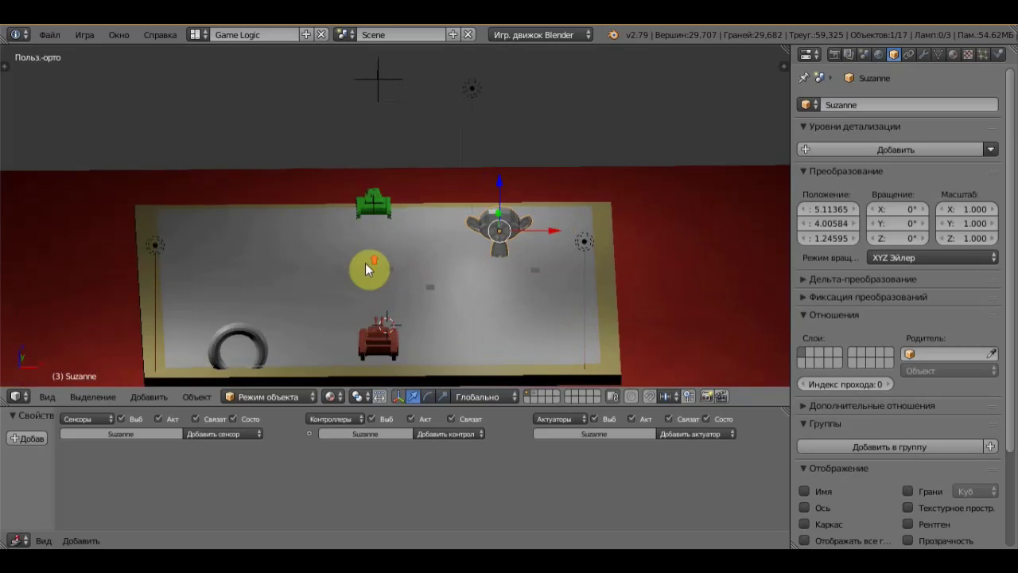
{"action": "mouse_move", "coordinate": [407, 259]}
{"action": "middle_mouse_down"}
{"action": "mouse_move", "coordinate": [409, 281]}
{"action": "mouse_move", "coordinate": [671, 127]}
{"action": "middle_mouse_up"}
{"action": "scroll", "coordinate": [410, 282], "scroll_direction": "down", "scroll_amount": 1}
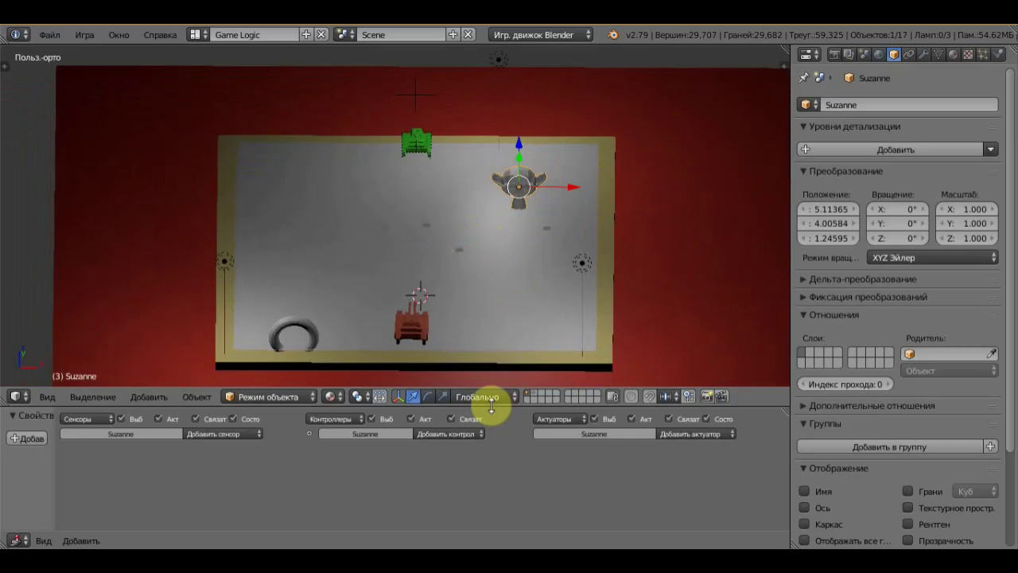
Add a number game property named 'гранат' with value 0.0 to Suzanne
{"action": "left_click_drag", "start_coordinate": [494, 392], "coordinate": [501, 286]}
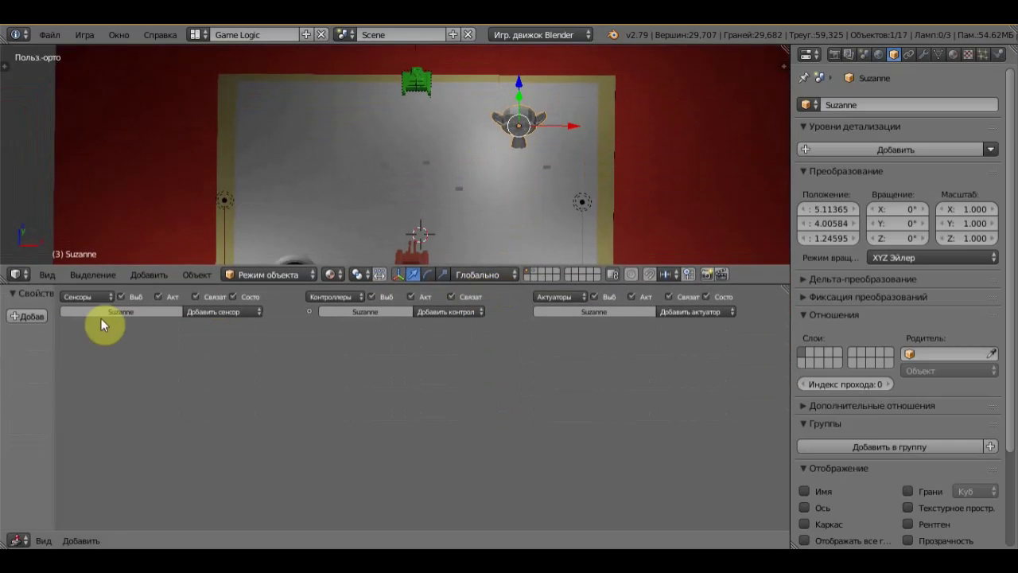
{"action": "left_click_drag", "start_coordinate": [53, 350], "coordinate": [209, 367]}
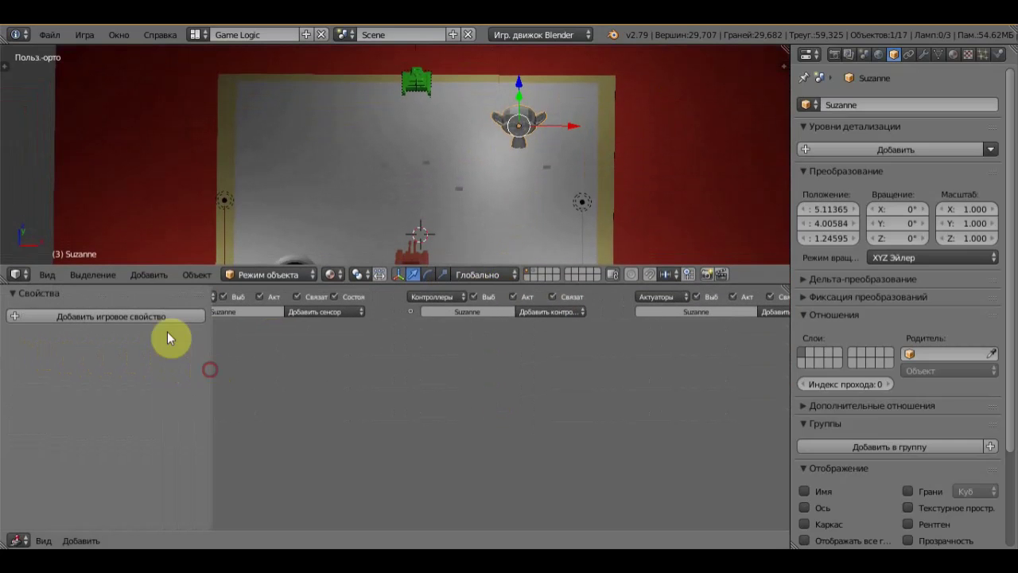
{"action": "left_click", "coordinate": [139, 317]}
{"action": "left_click", "coordinate": [30, 341]}
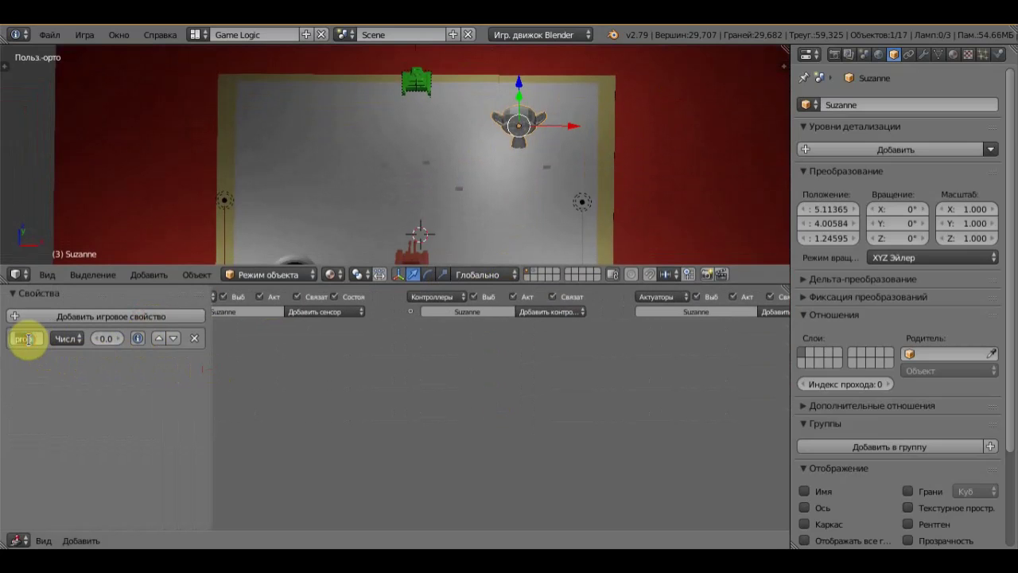
{"action": "key", "text": "BackSpace"}
{"action": "type", "text": "анат"}
{"action": "key", "text": "Return"}
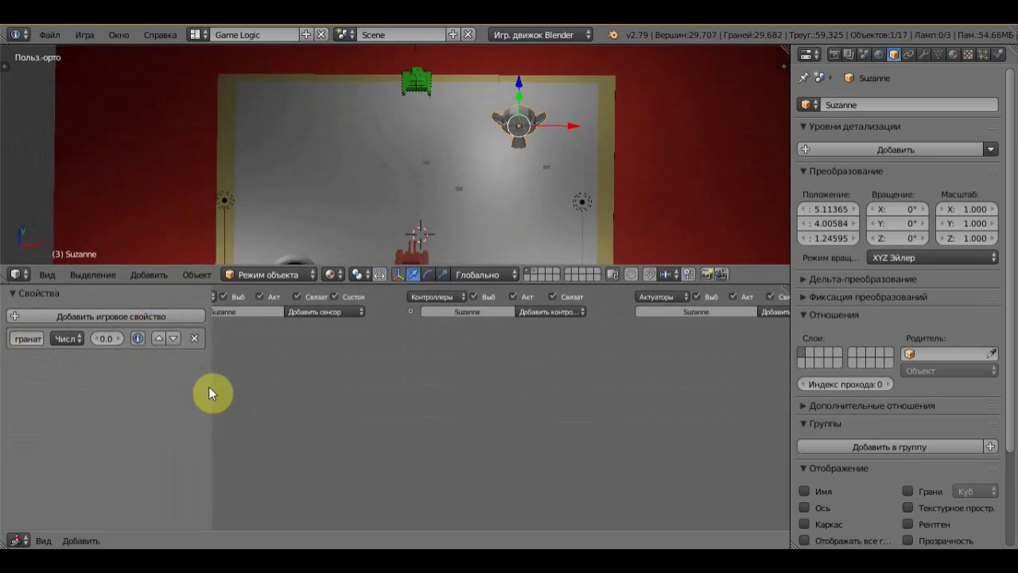
{"action": "left_click_drag", "start_coordinate": [211, 388], "coordinate": [86, 369]}
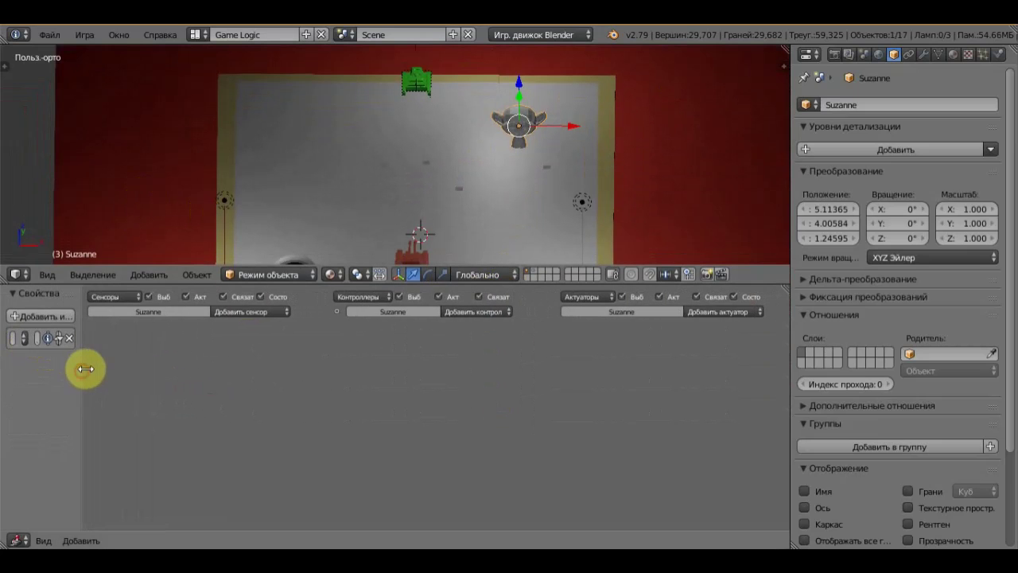
Add a Collision sensor to Suzanne filtering on property 'куб'
{"action": "left_click", "coordinate": [236, 312]}
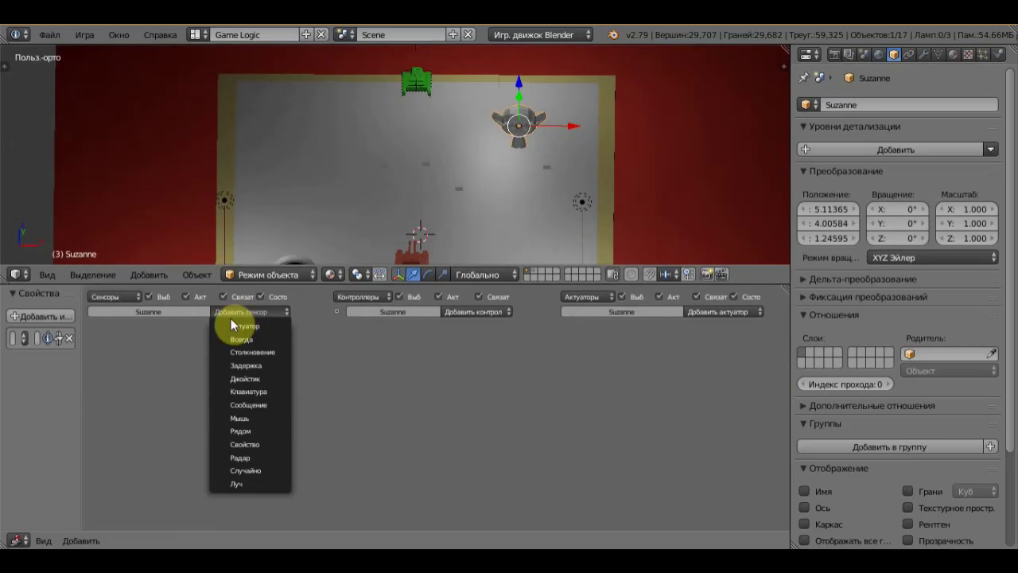
{"action": "left_click", "coordinate": [253, 351]}
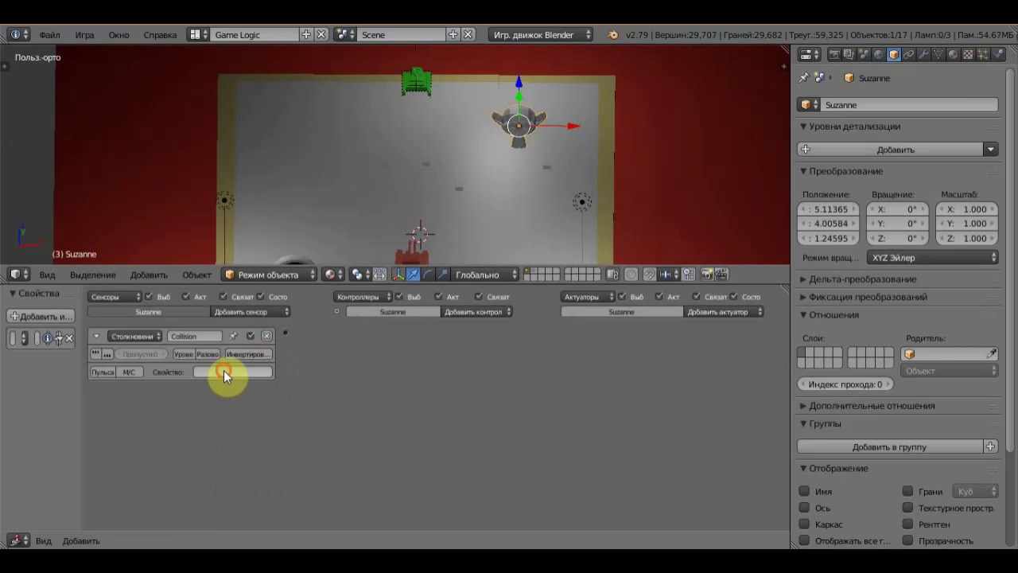
{"action": "left_click", "coordinate": [225, 373]}
{"action": "type", "text": "ку"}
{"action": "type", "text": "б"}
{"action": "key", "text": "Return"}
Add an Edit Object actuator set to End Object and wire the sensor to it
{"action": "left_click", "coordinate": [707, 312]}
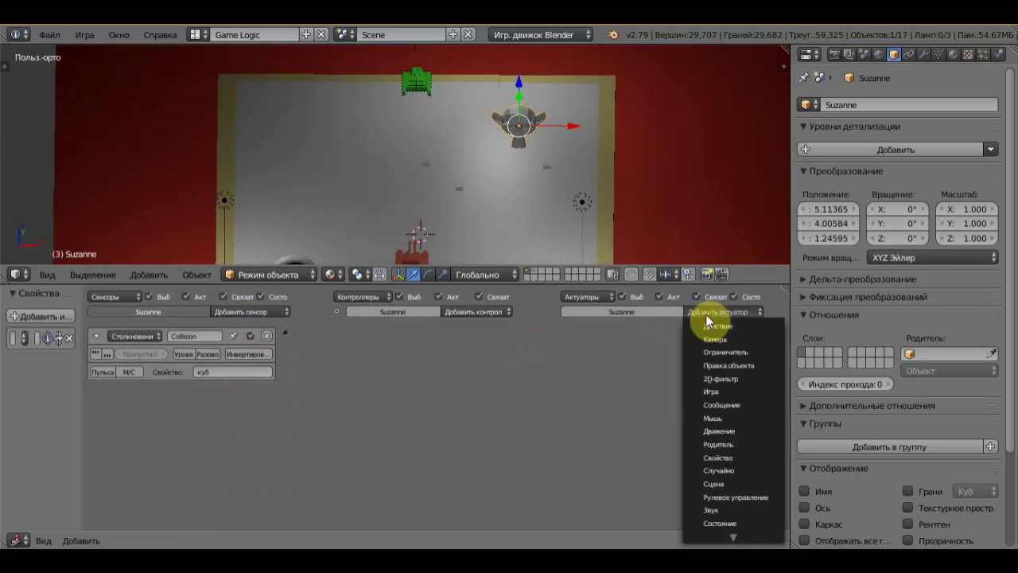
{"action": "left_click", "coordinate": [732, 364]}
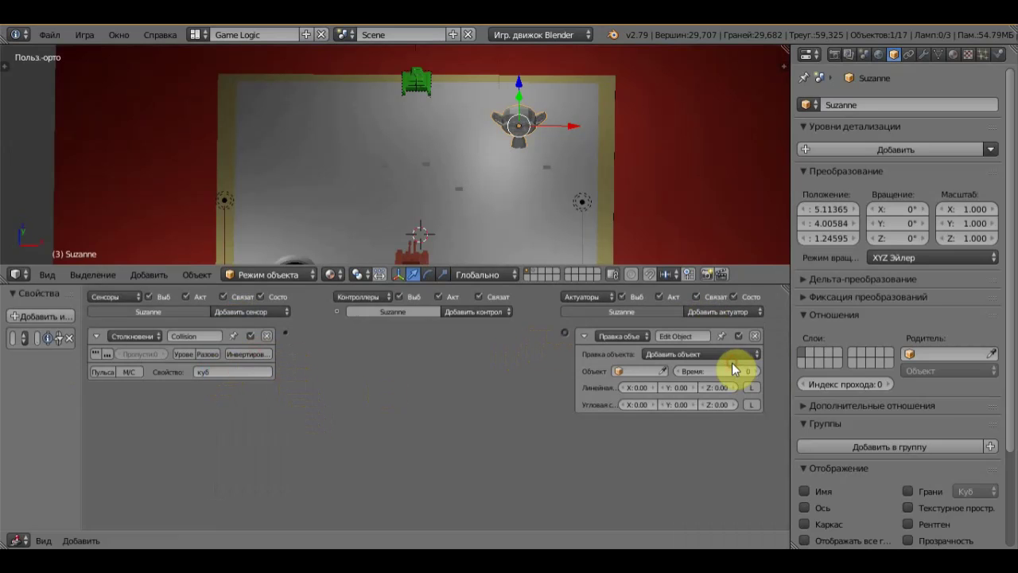
{"action": "left_click", "coordinate": [691, 353]}
{"action": "left_click", "coordinate": [680, 327]}
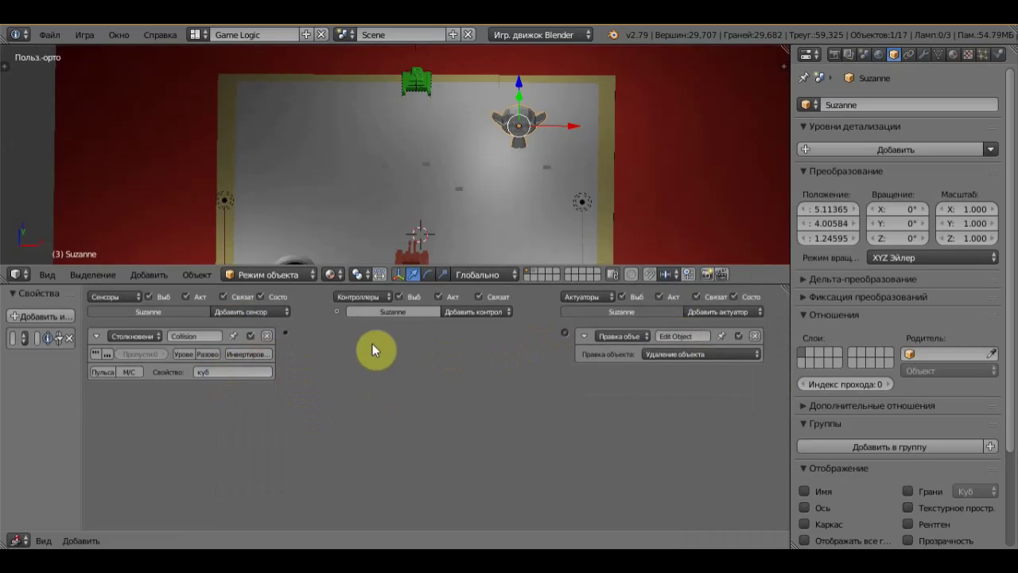
{"action": "left_click_drag", "start_coordinate": [284, 332], "coordinate": [568, 332]}
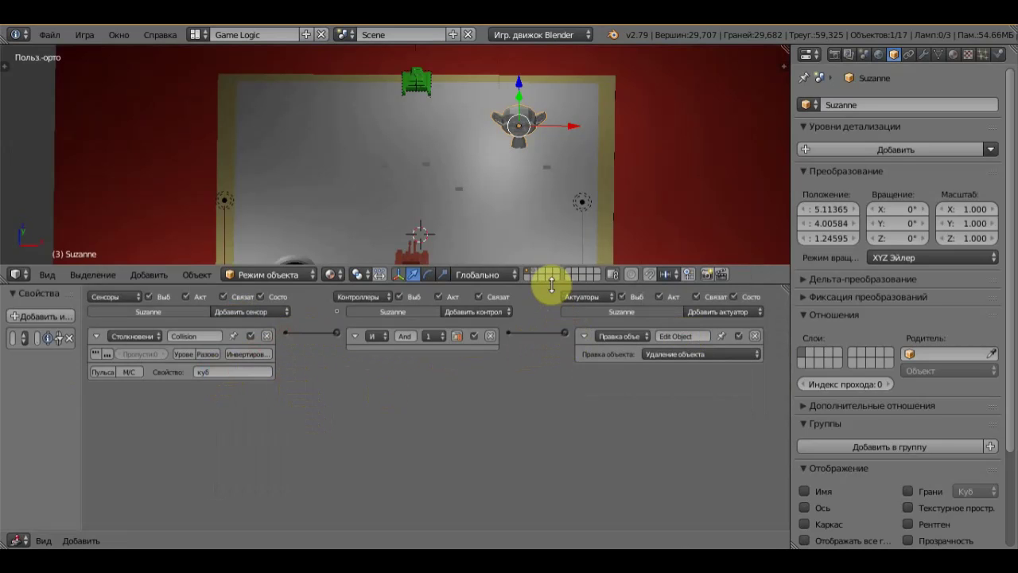
{"action": "left_click_drag", "start_coordinate": [551, 284], "coordinate": [551, 328]}
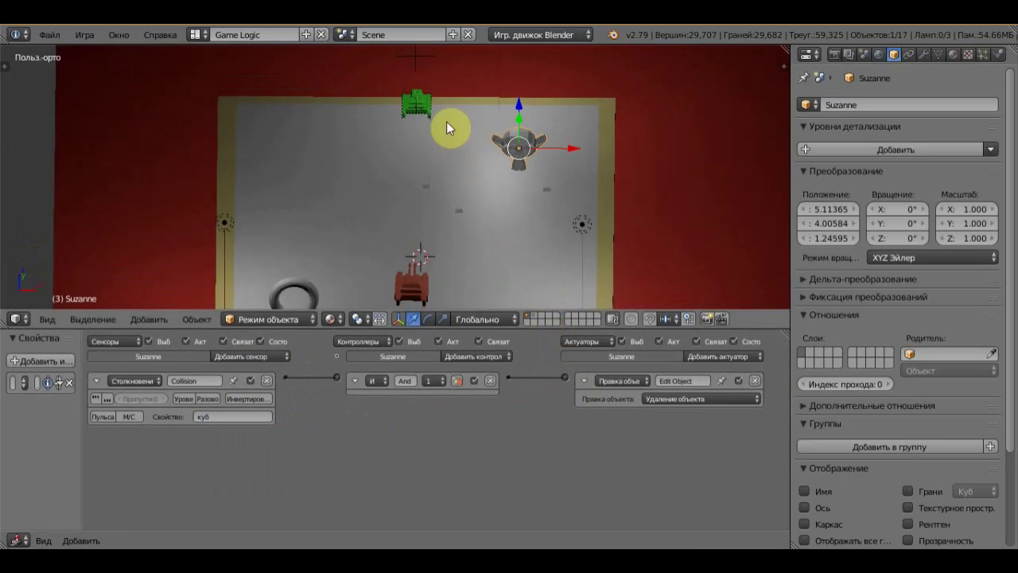
Select the green tank and add a Collision sensor to it
{"action": "right_click", "coordinate": [424, 96]}
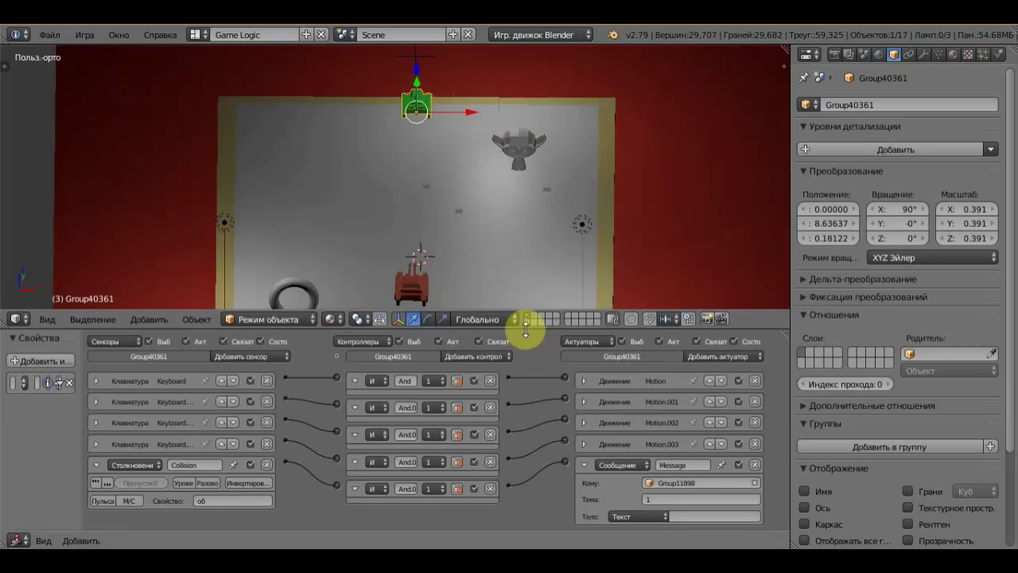
{"action": "left_click_drag", "start_coordinate": [528, 326], "coordinate": [526, 200]}
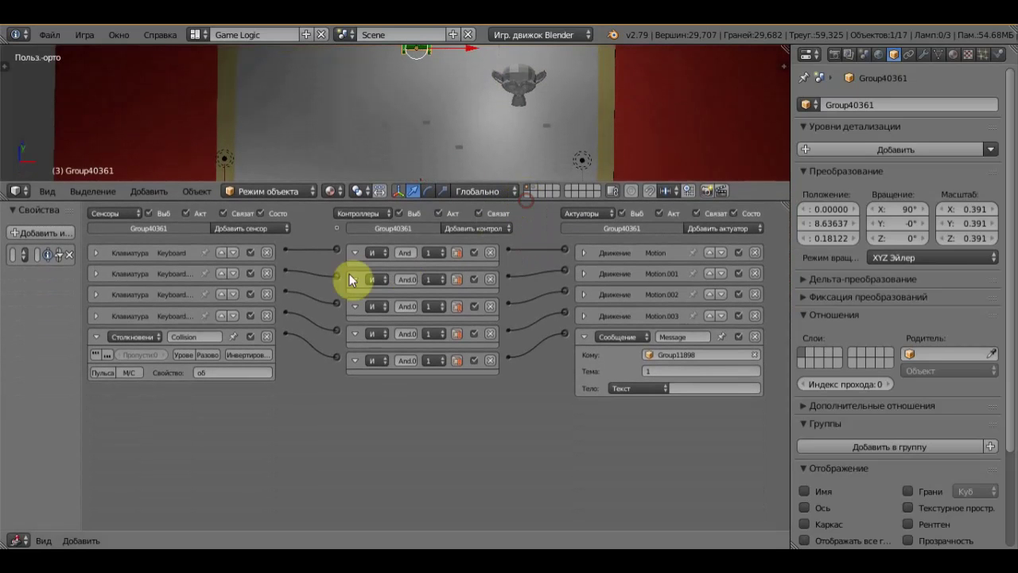
{"action": "left_click", "coordinate": [252, 229]}
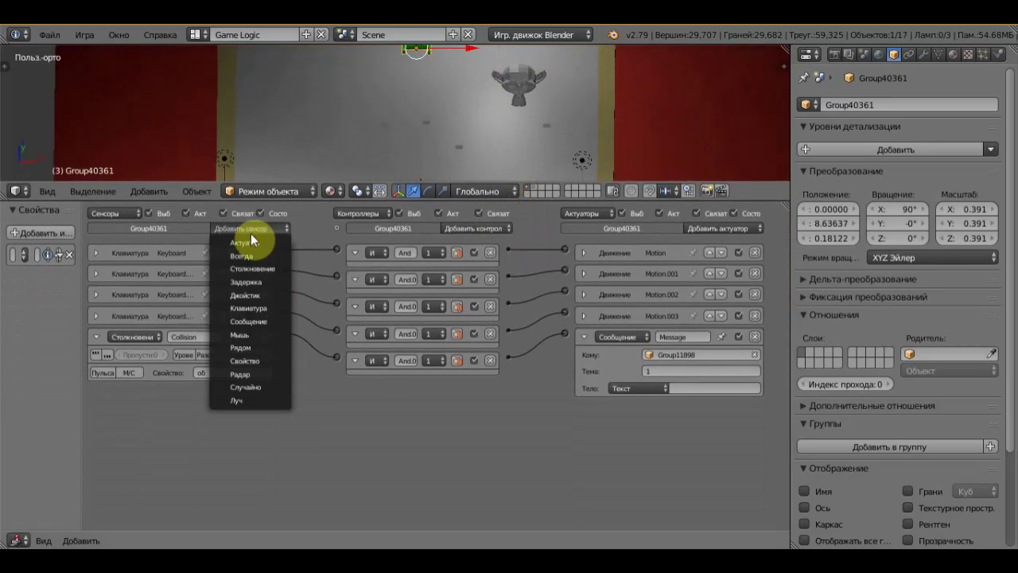
{"action": "left_click", "coordinate": [250, 268]}
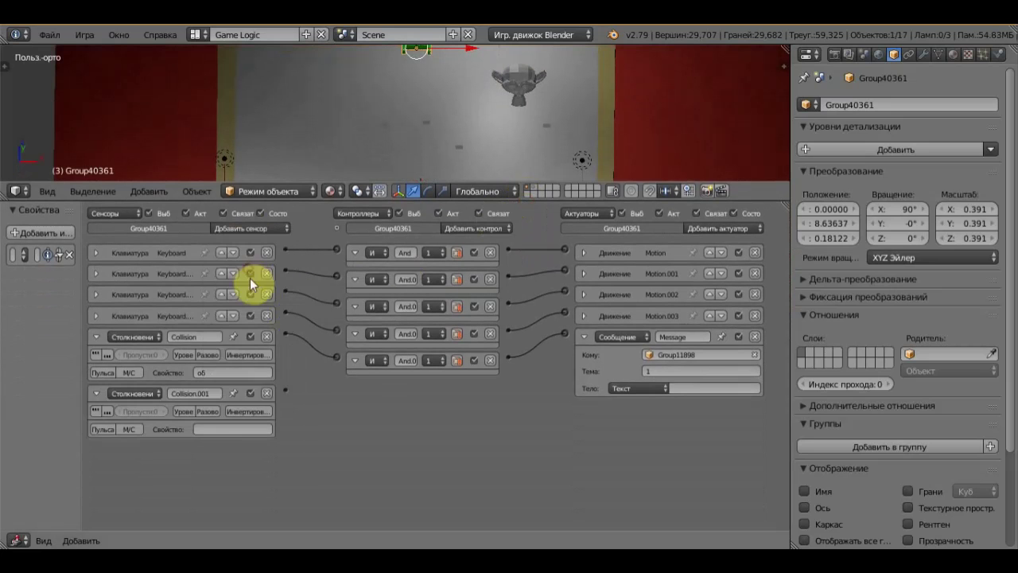
Set the new sensor's property filter to 'граната', correcting the mistyped ending
{"action": "left_click", "coordinate": [220, 429]}
{"action": "type", "text": "г"}
{"action": "type", "text": "рана"}
{"action": "type", "text": "той"}
{"action": "key", "text": "Return"}
{"action": "left_click", "coordinate": [227, 428]}
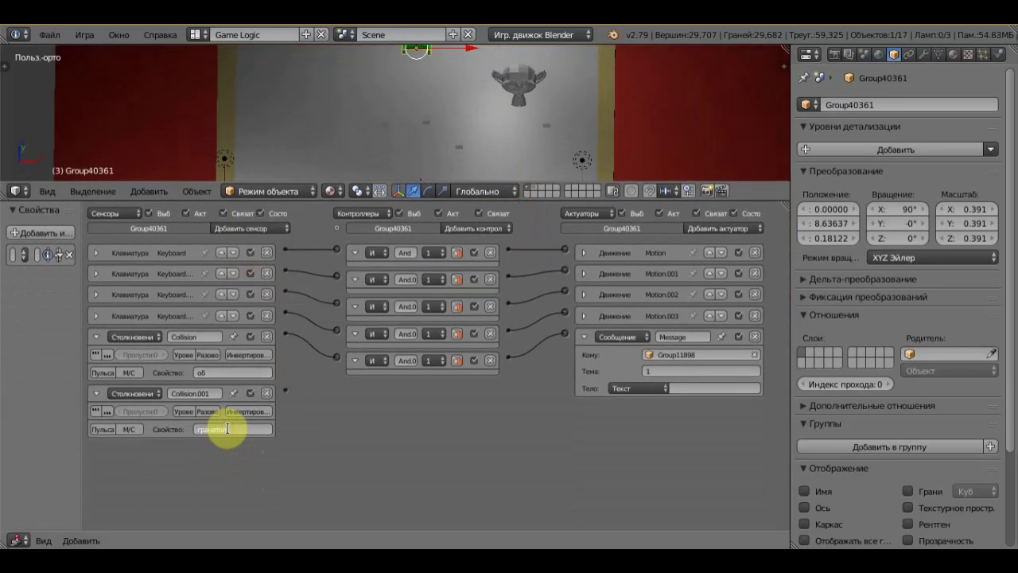
{"action": "key", "text": "BackSpace"}
{"action": "key", "text": "Return"}
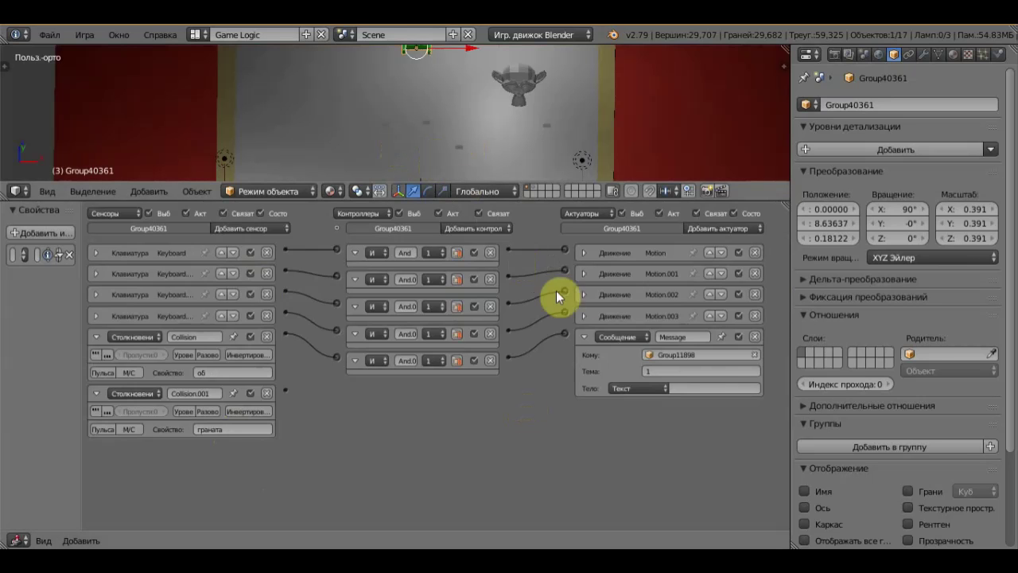
Collapse the existing bricks and add a new Message actuator to the green tank
{"action": "left_click", "coordinate": [583, 335]}
{"action": "left_click", "coordinate": [96, 340]}
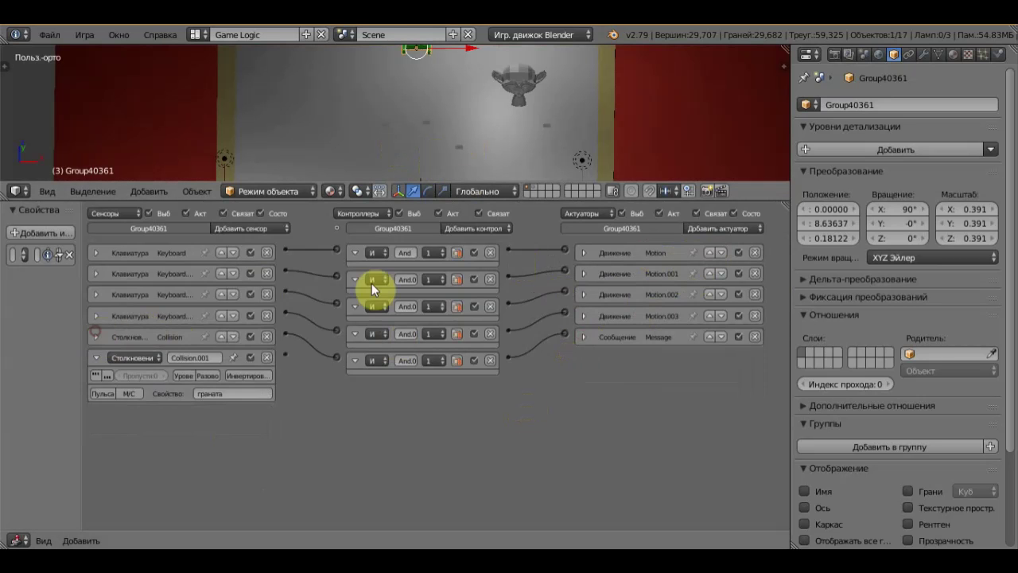
{"action": "left_click", "coordinate": [714, 230]}
{"action": "left_click", "coordinate": [733, 322]}
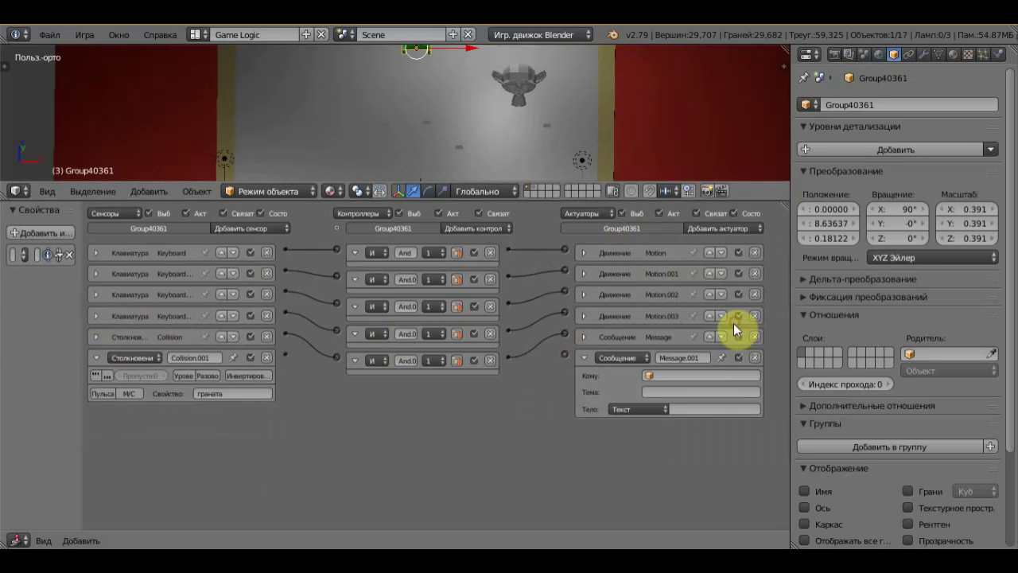
Address the message to Group40361 with subject 1 and wire Collision.001 to it
{"action": "left_click", "coordinate": [694, 378]}
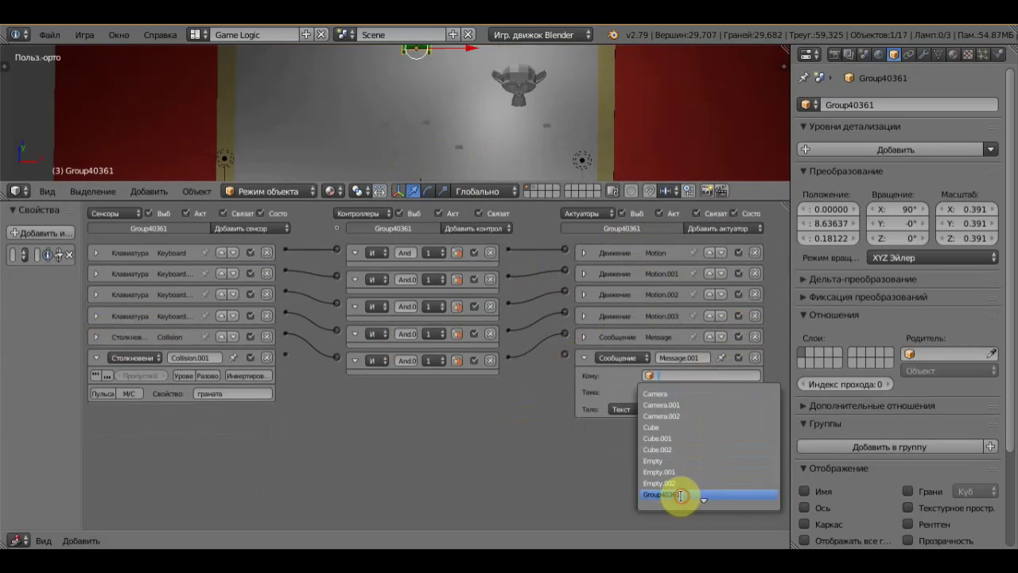
{"action": "left_click", "coordinate": [681, 495]}
{"action": "left_click", "coordinate": [666, 390]}
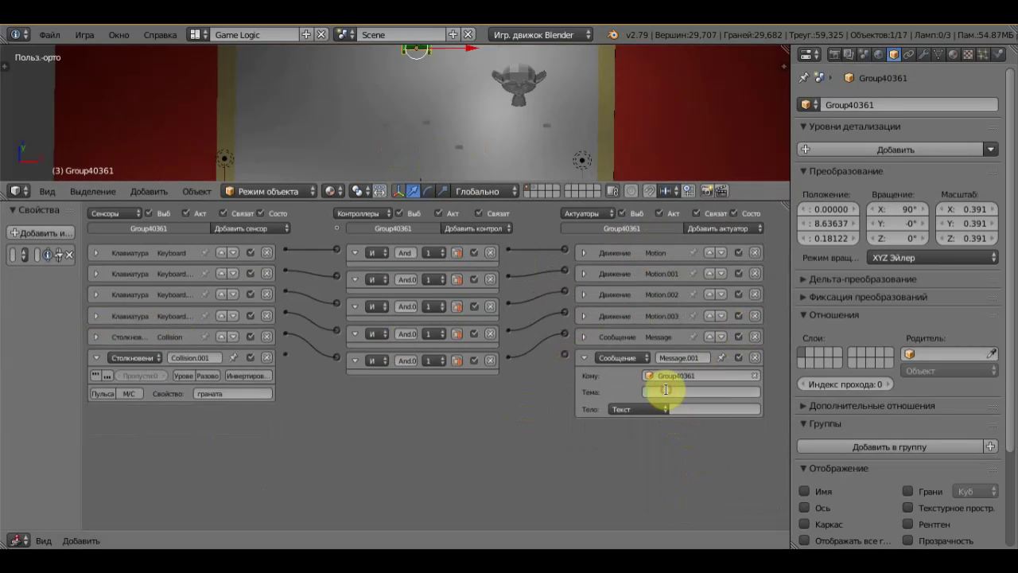
{"action": "type", "text": "1"}
{"action": "key", "text": "Return"}
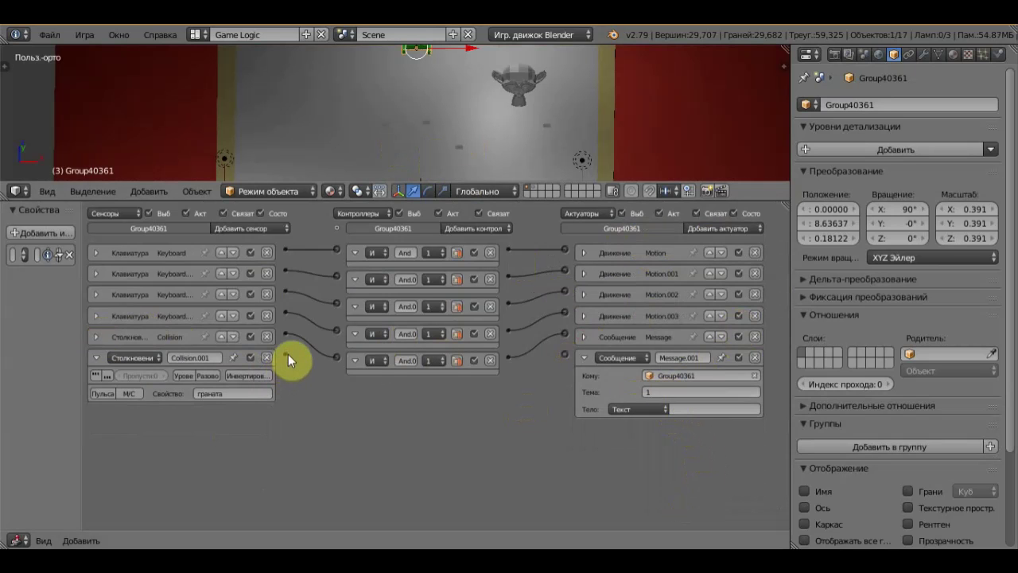
{"action": "left_click_drag", "start_coordinate": [286, 356], "coordinate": [566, 355]}
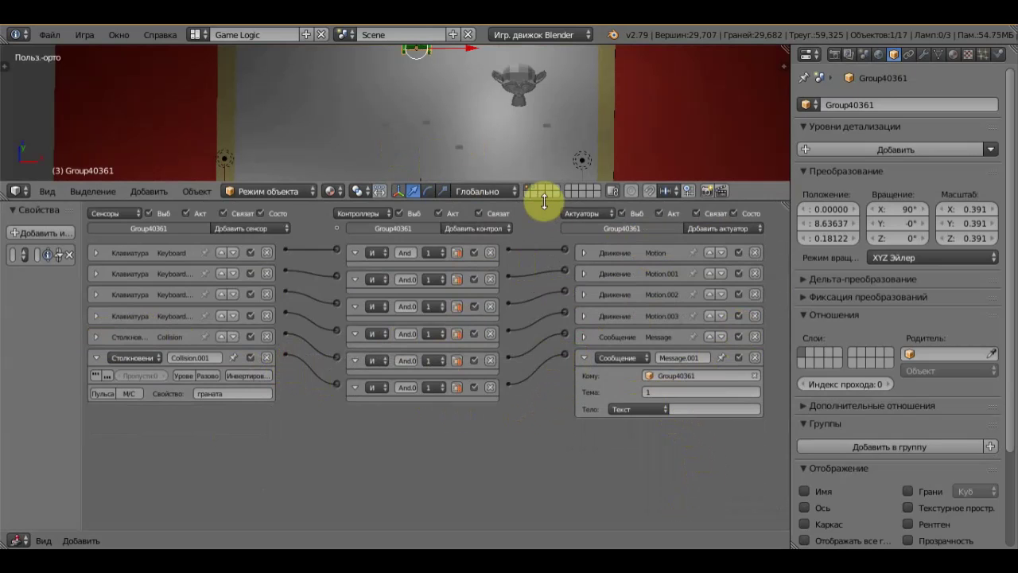
{"action": "left_click_drag", "start_coordinate": [546, 198], "coordinate": [557, 368]}
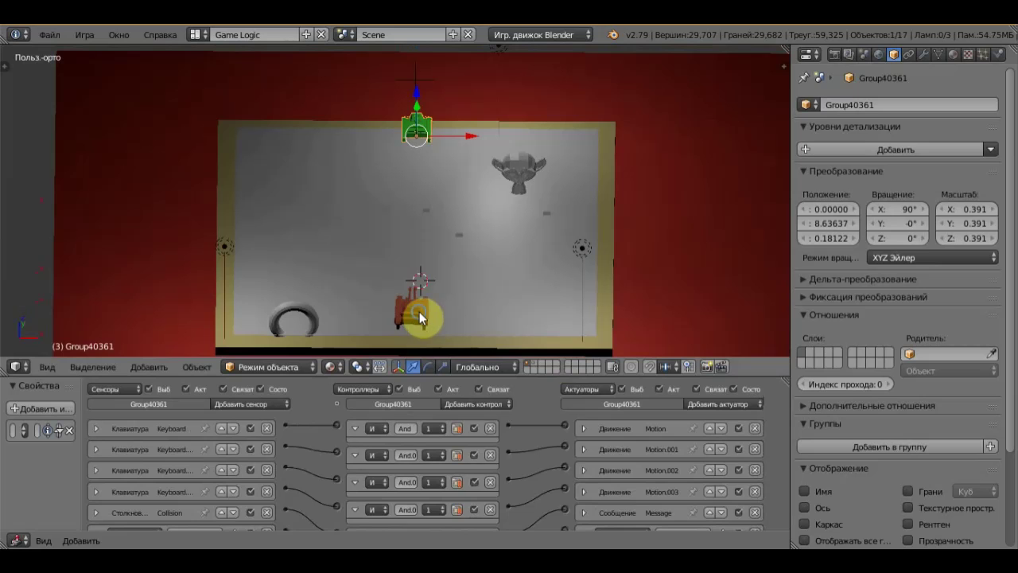
Select the red tank and add a Message sensor with subject 1
{"action": "right_click", "coordinate": [417, 312]}
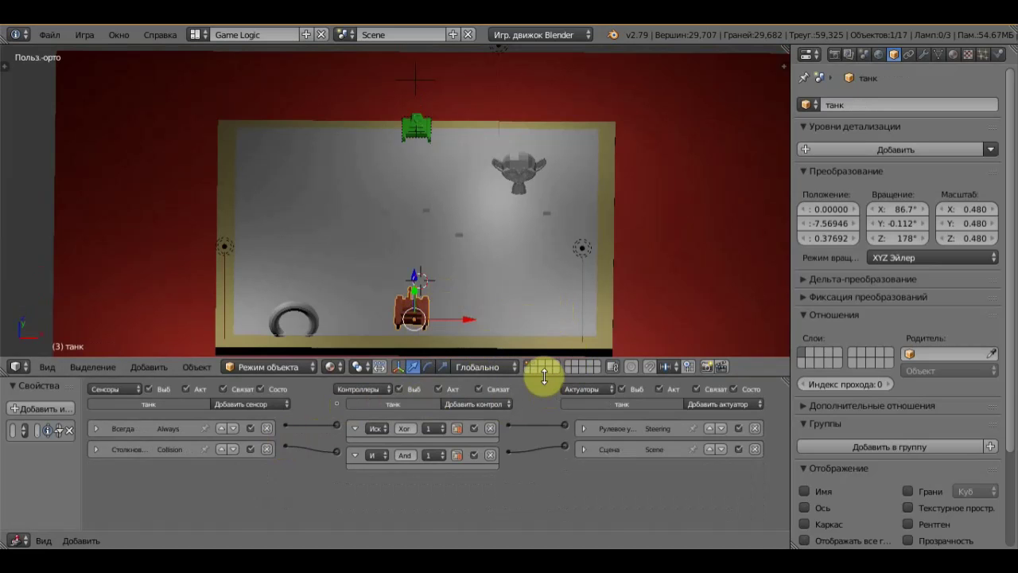
{"action": "left_click_drag", "start_coordinate": [546, 379], "coordinate": [546, 256]}
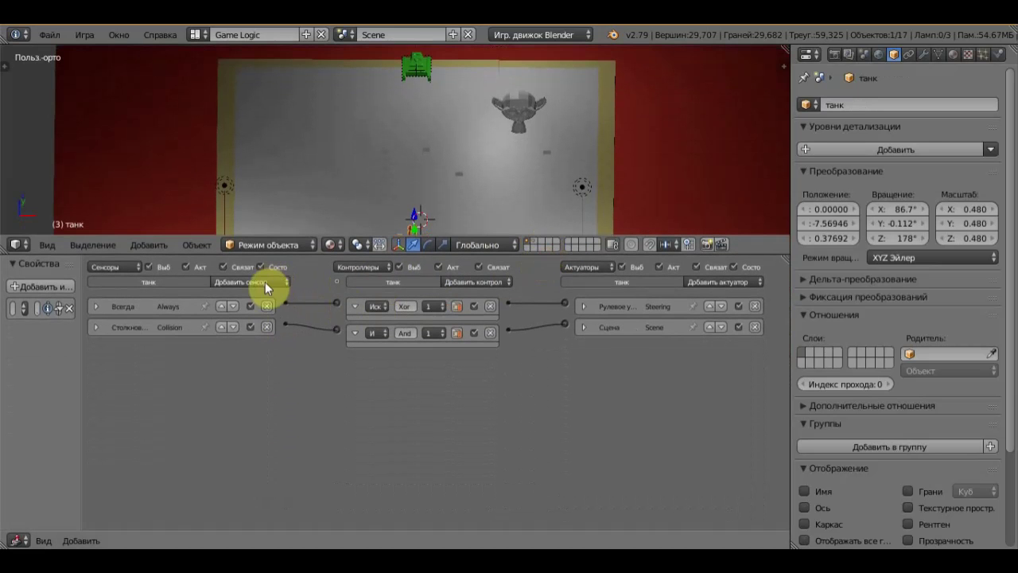
{"action": "left_click", "coordinate": [265, 281]}
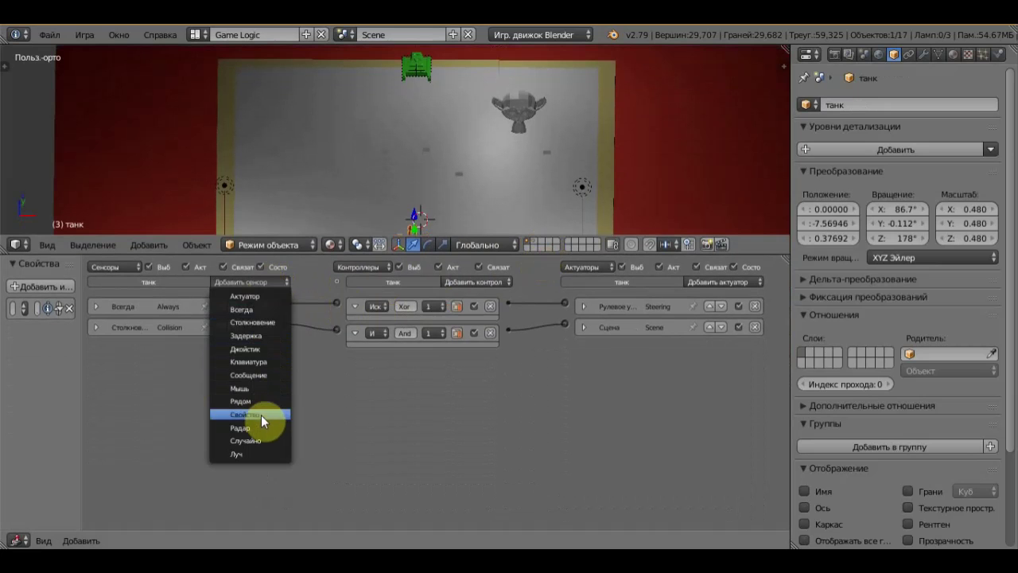
{"action": "left_click", "coordinate": [270, 372]}
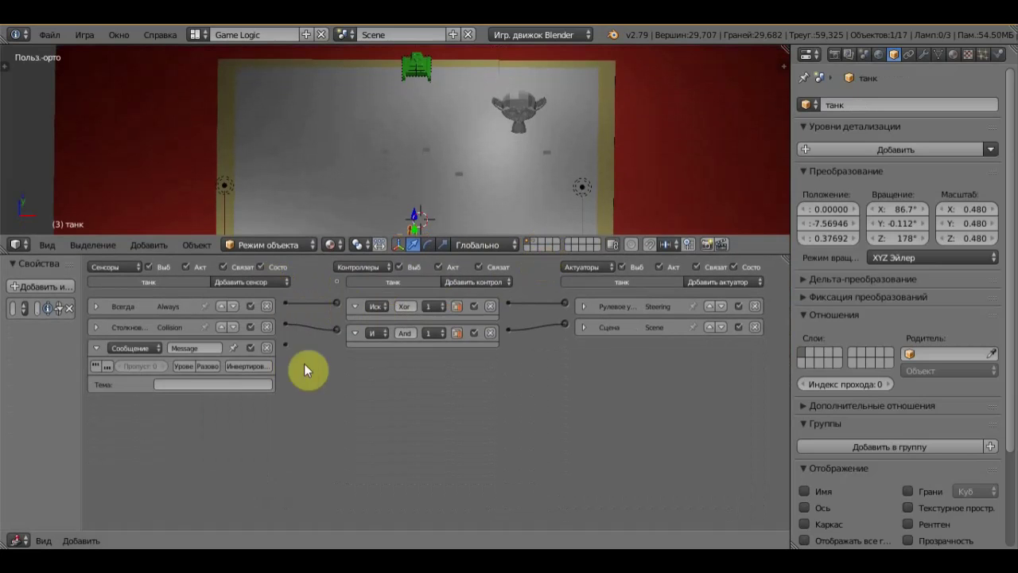
{"action": "left_click", "coordinate": [227, 385]}
{"action": "type", "text": "1"}
{"action": "left_click", "coordinate": [724, 281]}
Add an End Object actuator to the red tank and link the Message sensor to it
{"action": "left_click", "coordinate": [729, 282]}
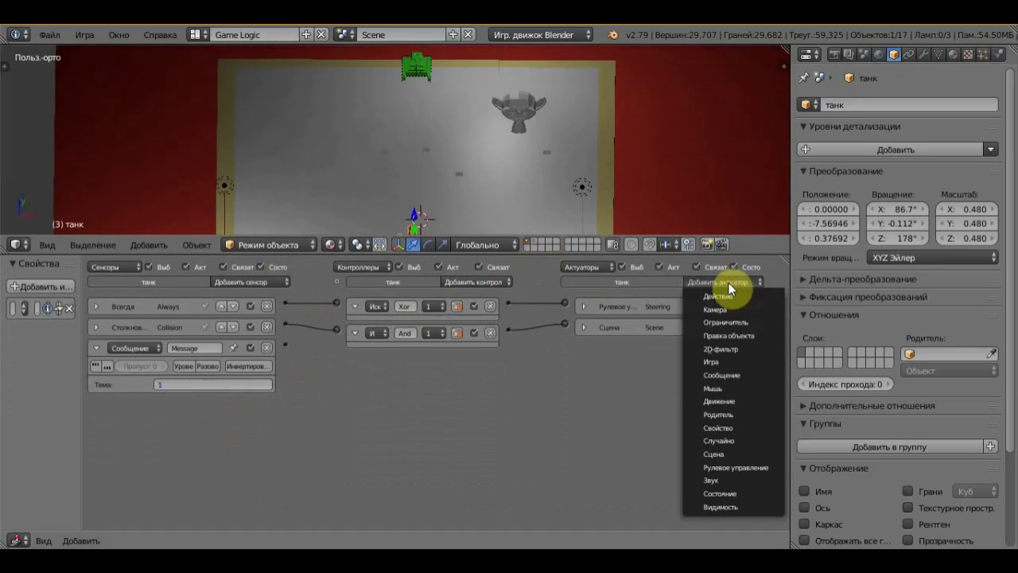
{"action": "left_click", "coordinate": [750, 335]}
{"action": "left_click", "coordinate": [680, 365]}
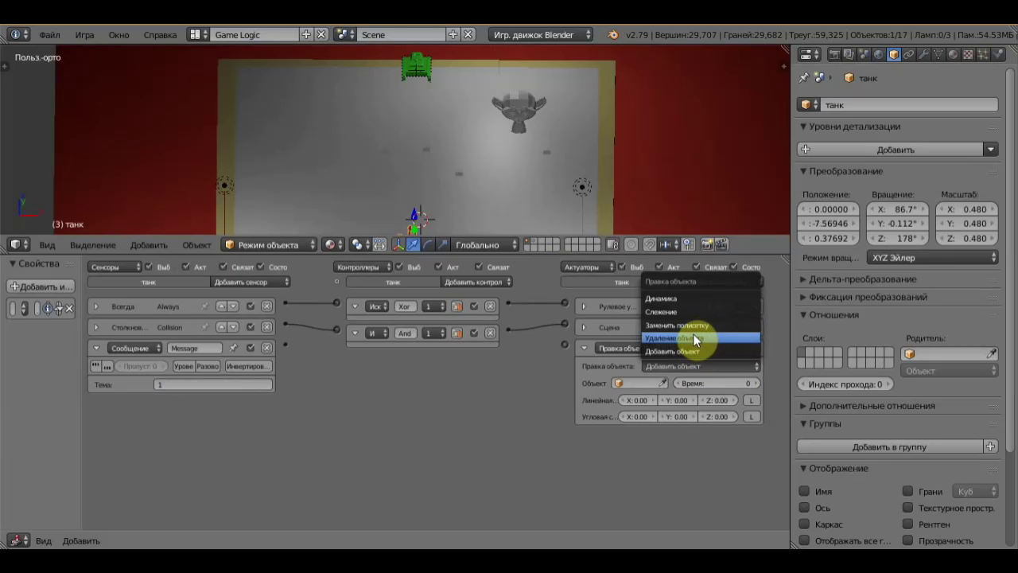
{"action": "left_click", "coordinate": [693, 338]}
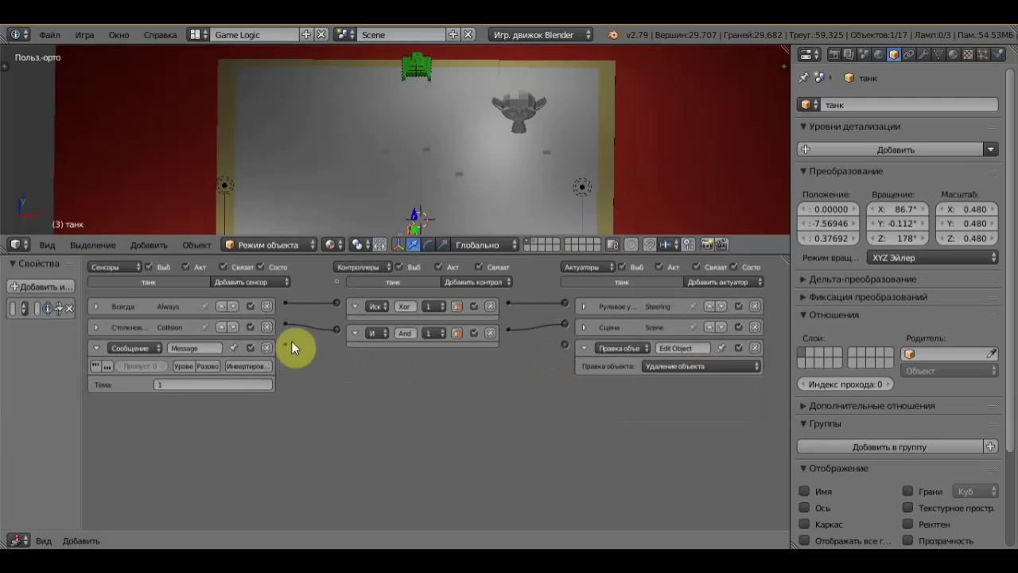
{"action": "left_click_drag", "start_coordinate": [286, 347], "coordinate": [564, 348]}
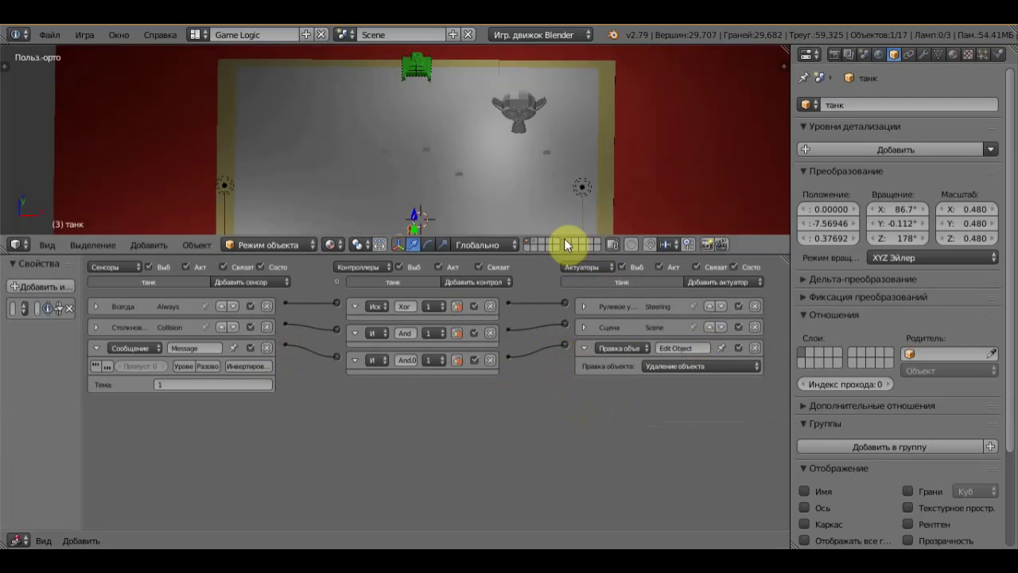
Enlarge the 3D view and test-run the game with P, then stop it
{"action": "left_click_drag", "start_coordinate": [550, 253], "coordinate": [568, 411]}
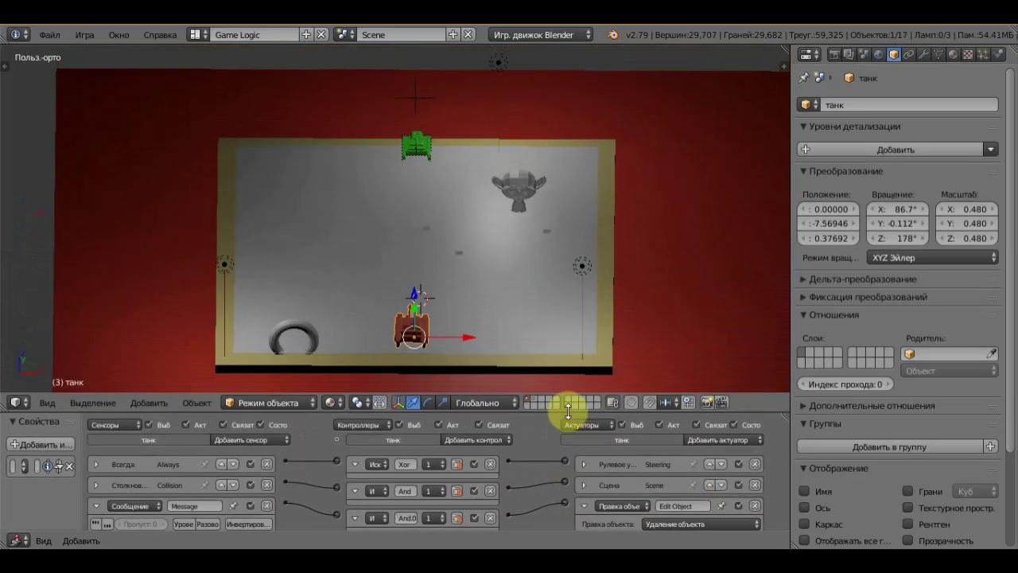
{"action": "middle_click_drag", "start_coordinate": [594, 299], "coordinate": [598, 301]}
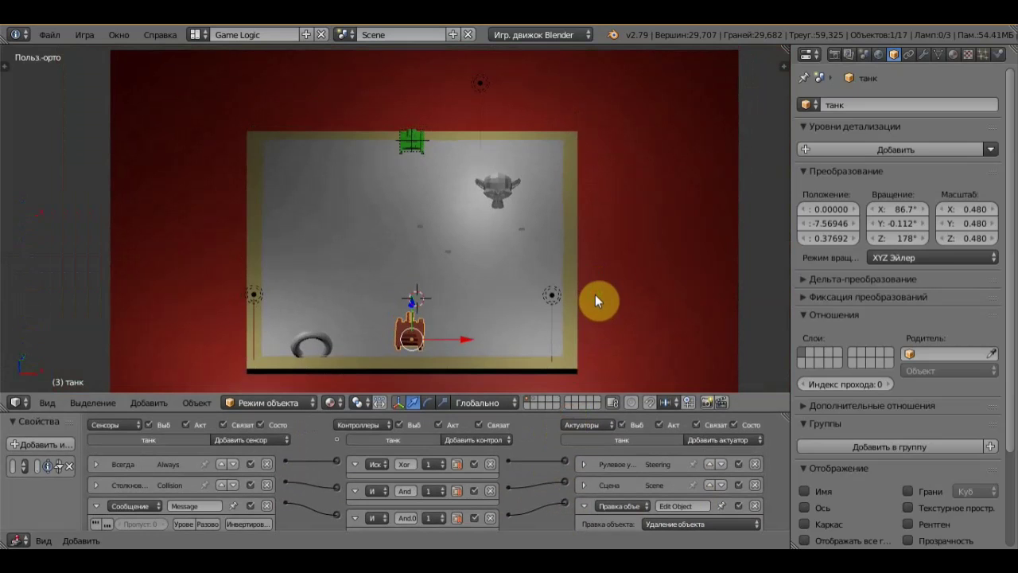
{"action": "key", "text": "p"}
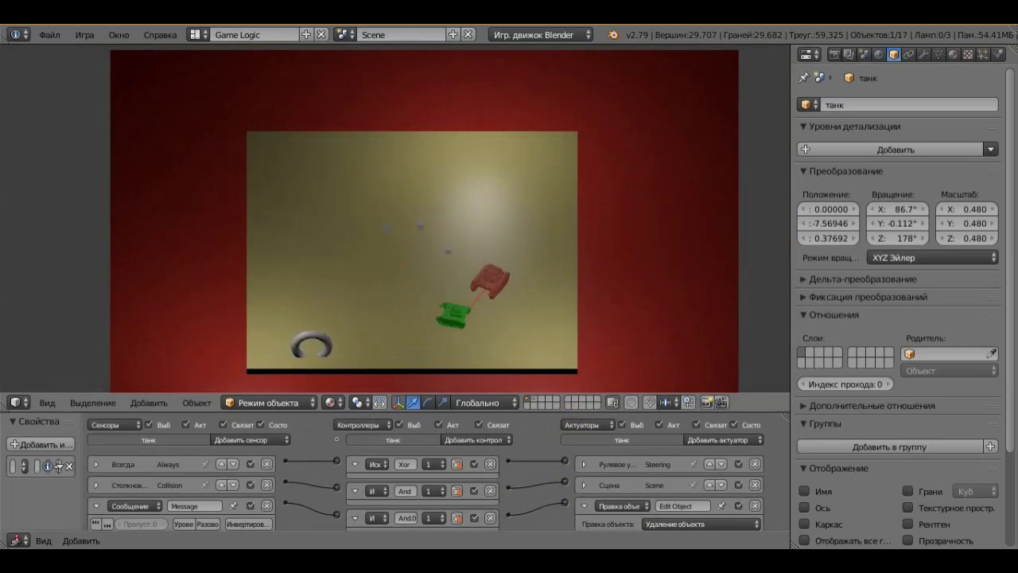
{"action": "key", "text": "Escape"}
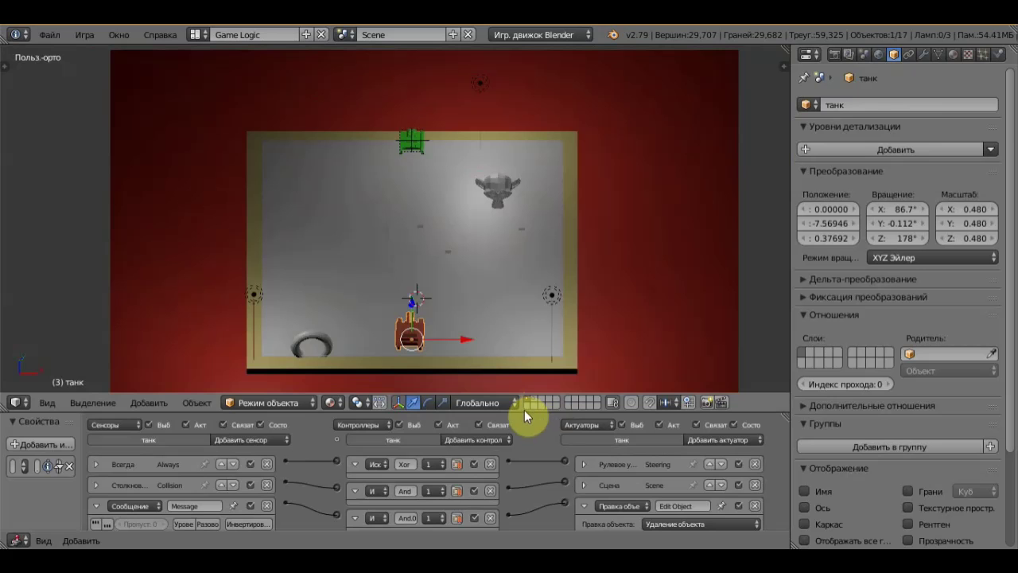
Enlarge the logic editor and check that the red tank's Message sensor keeps subject 1
{"action": "left_click_drag", "start_coordinate": [524, 411], "coordinate": [529, 239]}
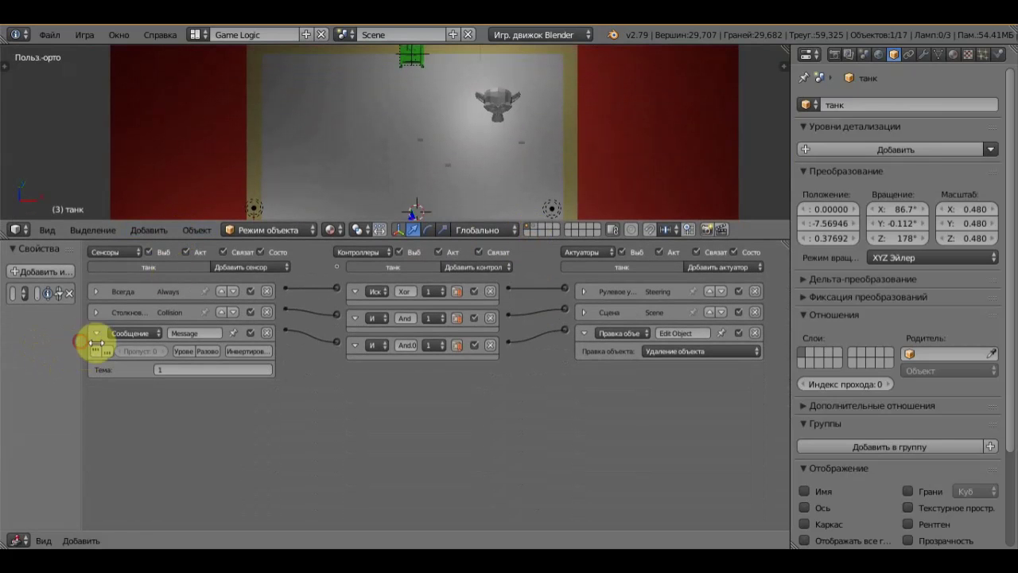
{"action": "left_click_drag", "start_coordinate": [85, 344], "coordinate": [215, 354]}
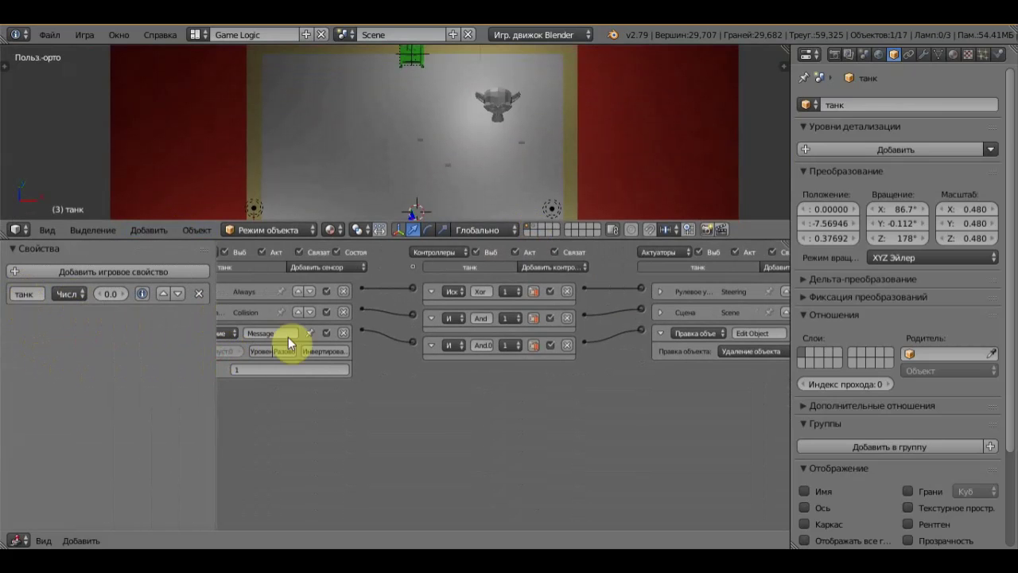
{"action": "left_click_drag", "start_coordinate": [215, 368], "coordinate": [114, 366]}
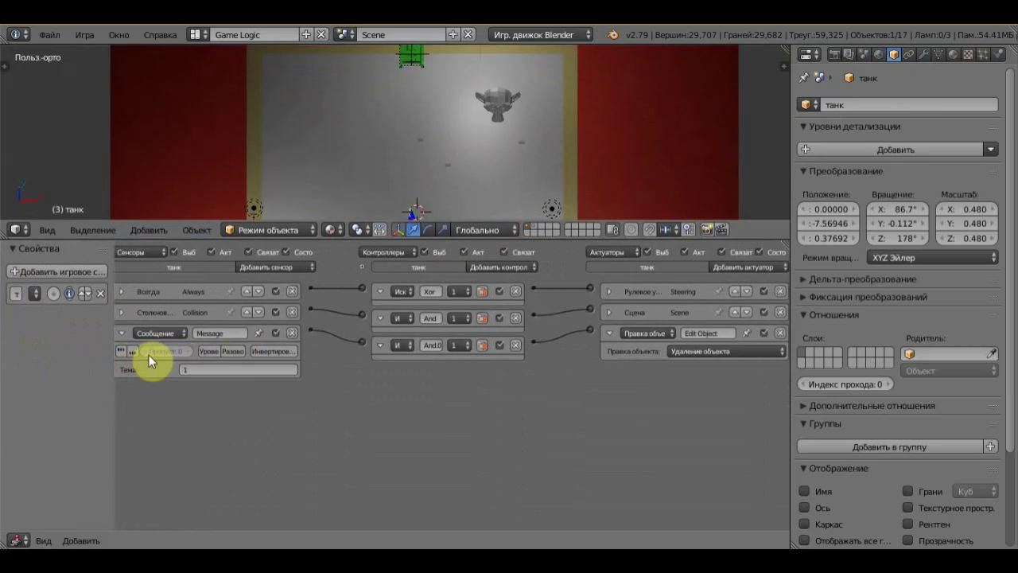
{"action": "left_click", "coordinate": [199, 368]}
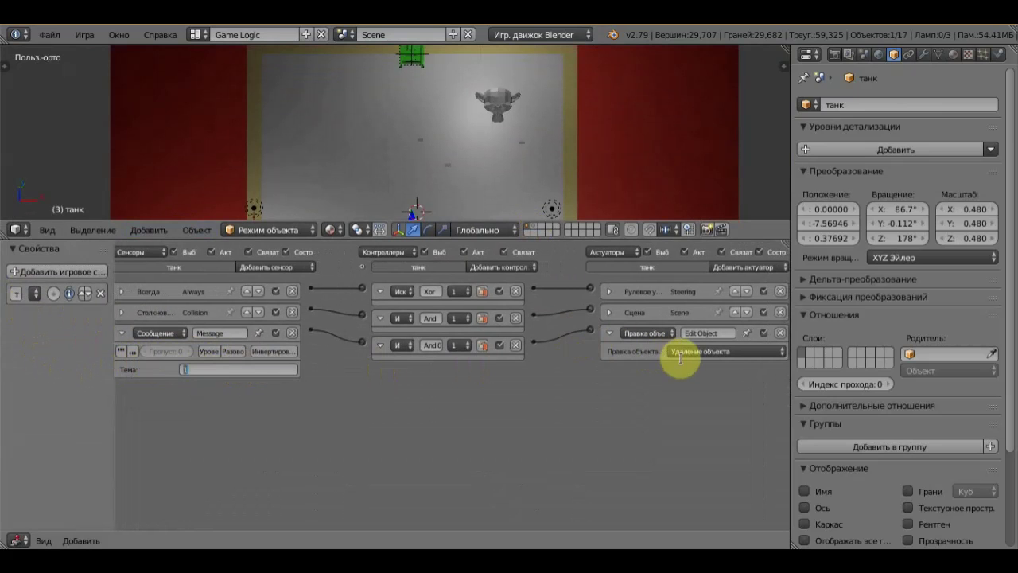
{"action": "left_click", "coordinate": [417, 60]}
Select the green tank Group40361 and inspect Message.001's recipient, leaving it unchanged
{"action": "right_click", "coordinate": [418, 57]}
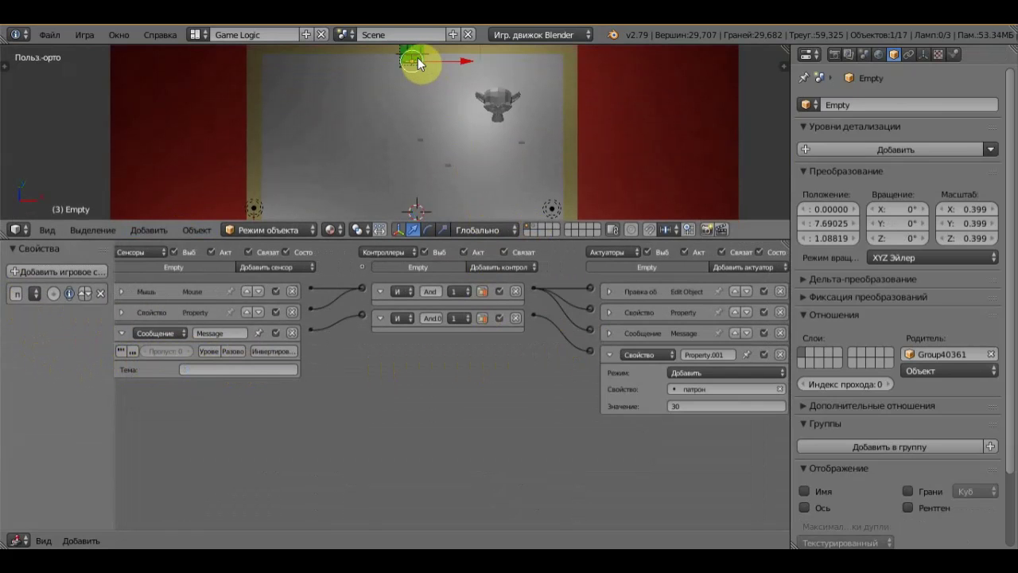
{"action": "right_click", "coordinate": [419, 49]}
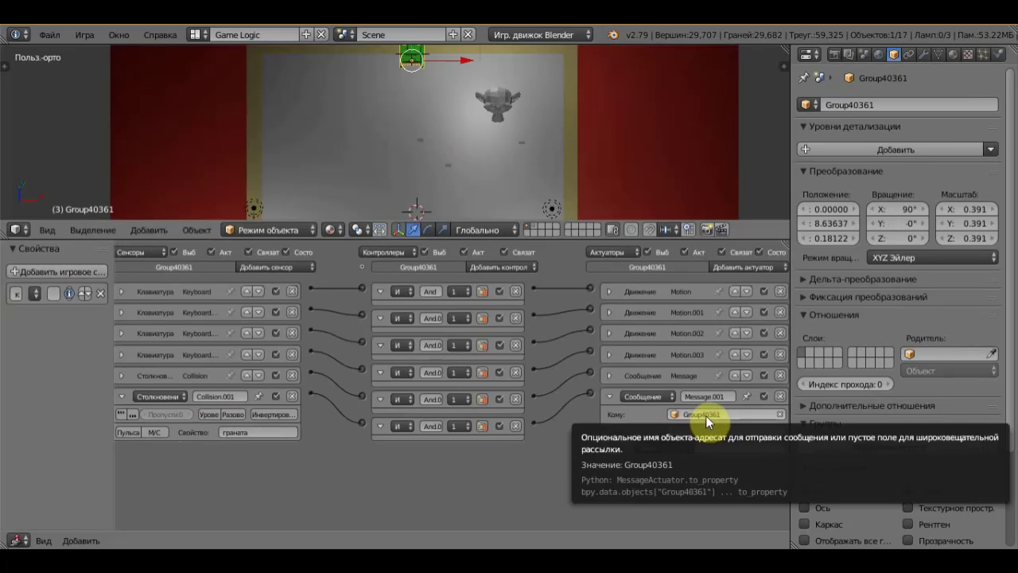
{"action": "left_click", "coordinate": [705, 415]}
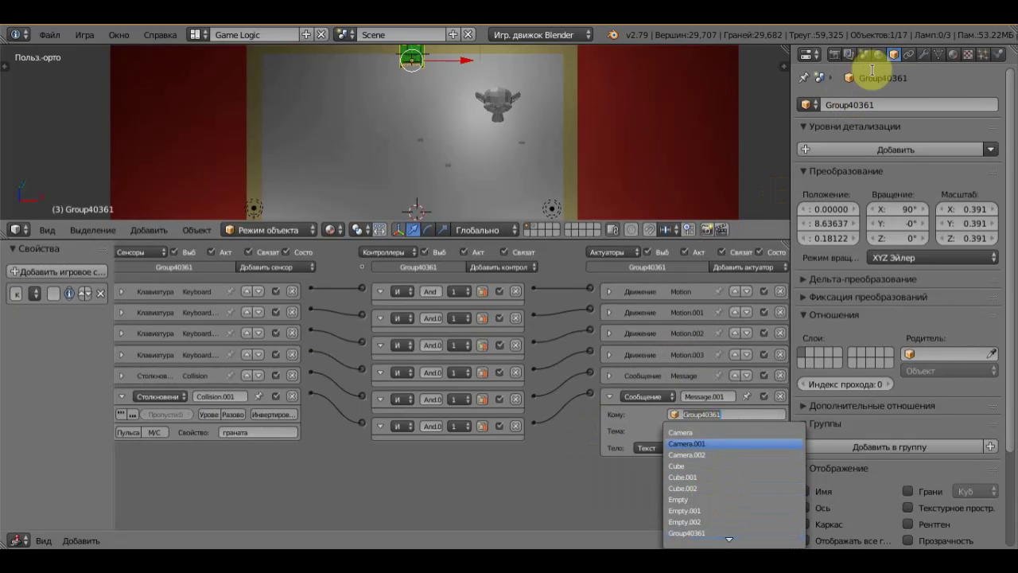
{"action": "left_click", "coordinate": [600, 173]}
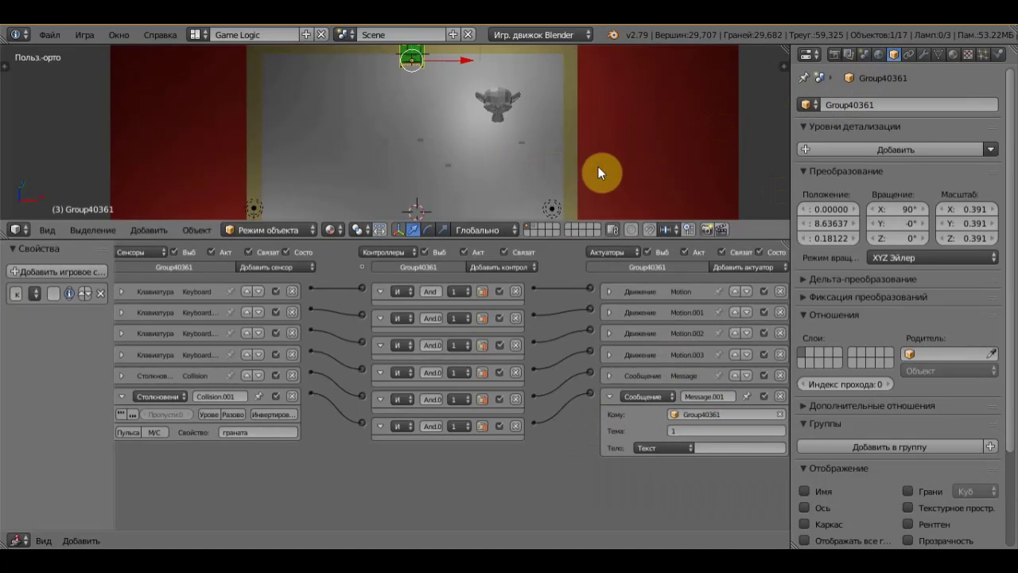
{"action": "scroll", "coordinate": [598, 172], "scroll_direction": "down", "scroll_amount": 2}
Review the red tank's and the Empty's logic, then select the green tank Group40361
{"action": "right_click", "coordinate": [402, 211]}
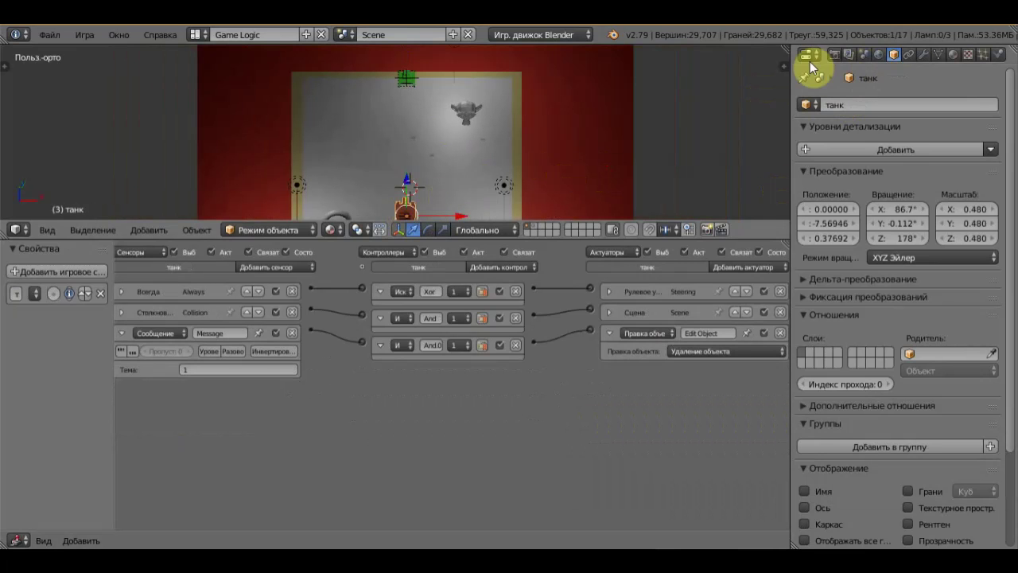
{"action": "left_click", "coordinate": [723, 351]}
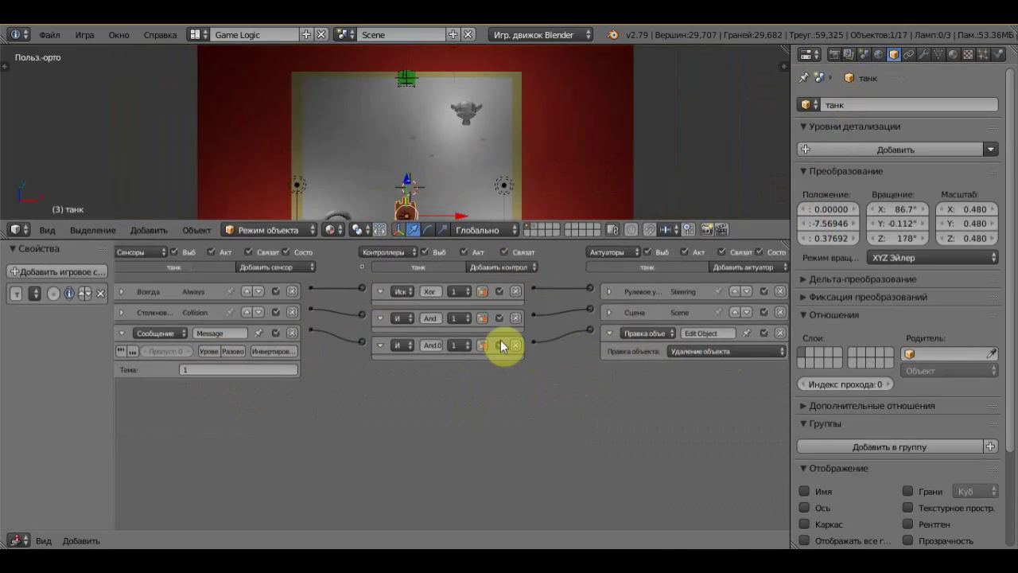
{"action": "right_click", "coordinate": [404, 80]}
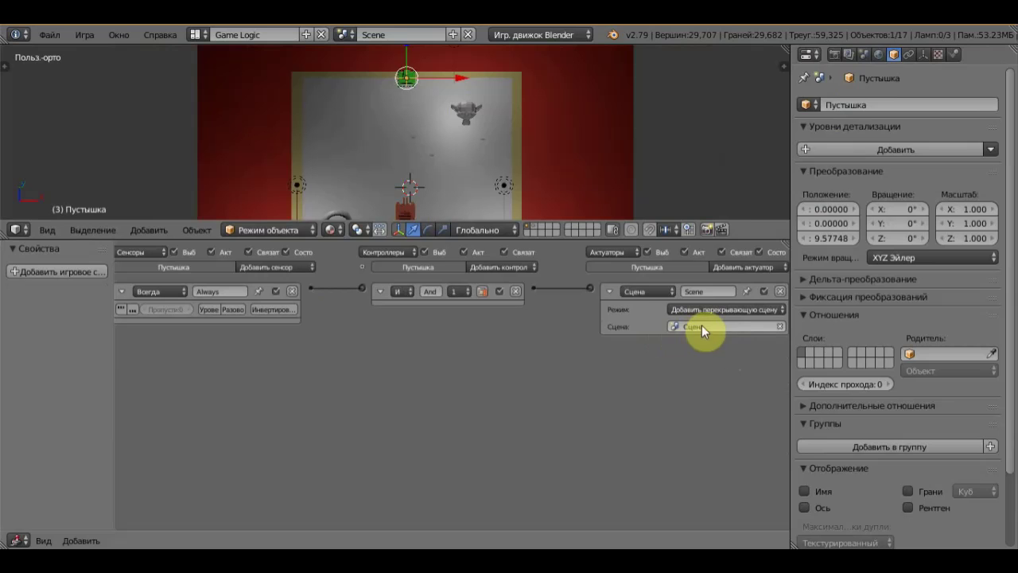
{"action": "right_click", "coordinate": [408, 75]}
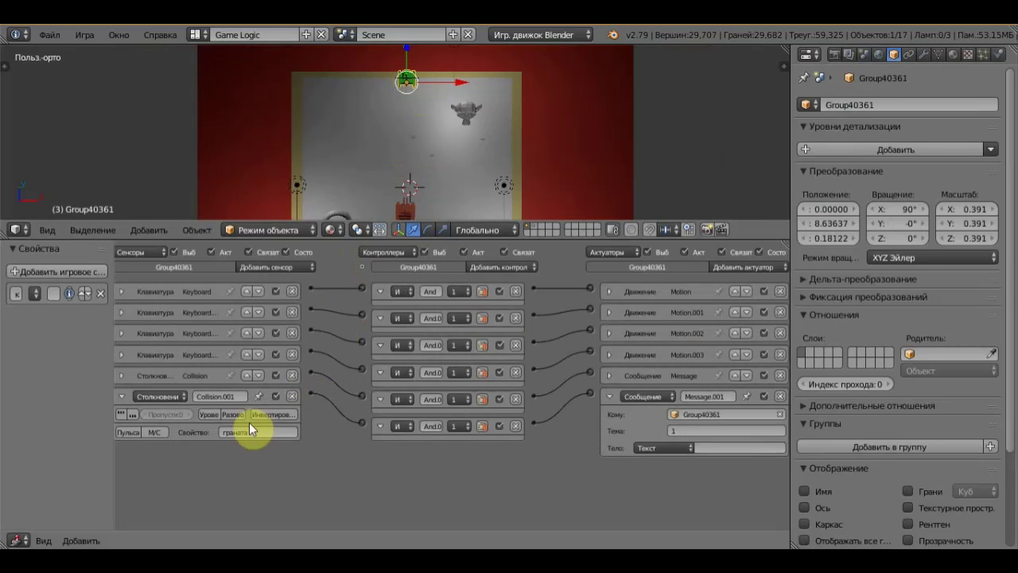
Change the Message actuator's recipient to the red tank 'танк'
{"action": "left_click", "coordinate": [706, 415]}
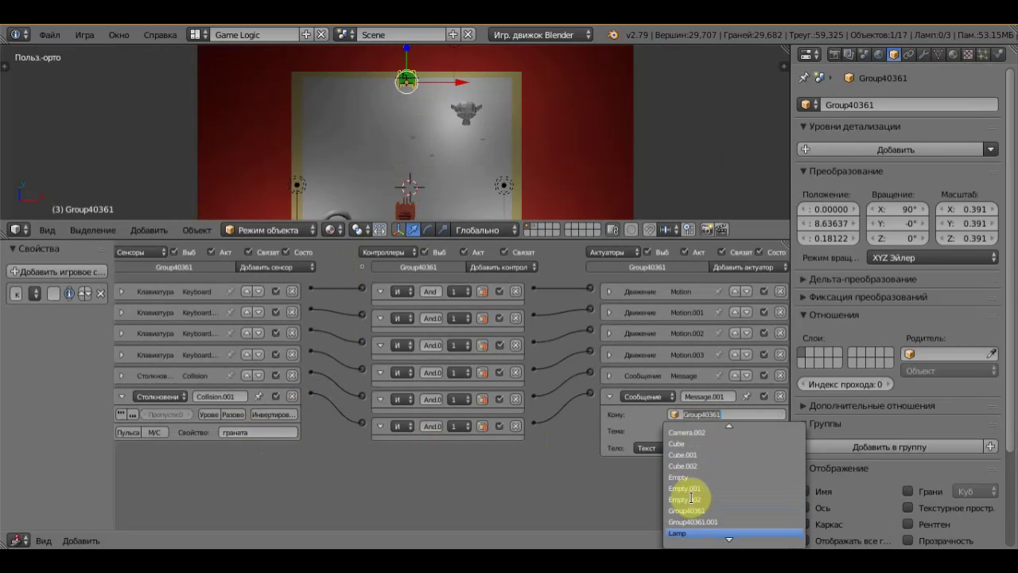
{"action": "scroll", "coordinate": [694, 518], "scroll_direction": "down", "scroll_amount": 2}
{"action": "scroll", "coordinate": [695, 520], "scroll_direction": "down", "scroll_amount": 5}
{"action": "scroll", "coordinate": [696, 521], "scroll_direction": "down", "scroll_amount": 5}
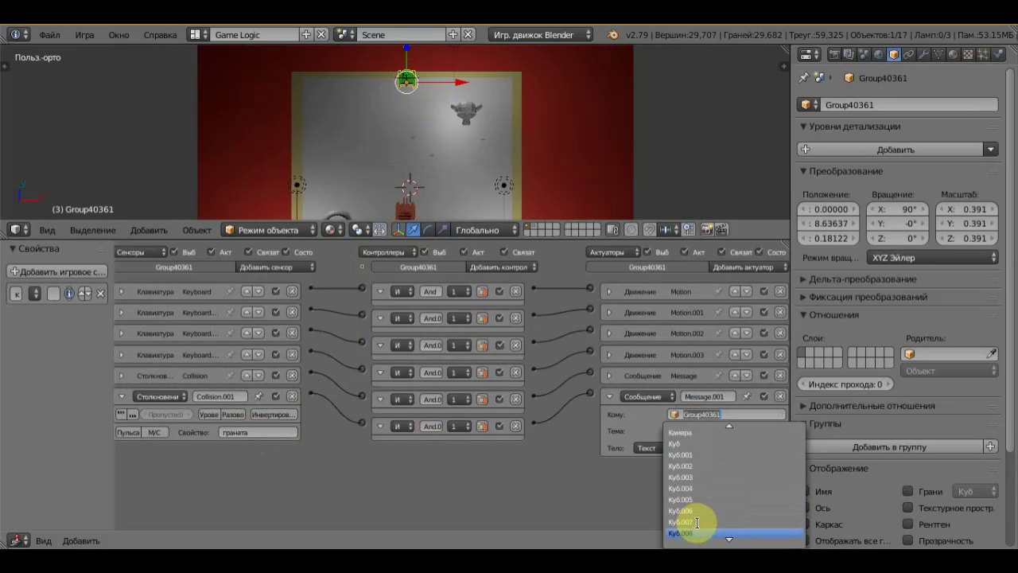
{"action": "scroll", "coordinate": [697, 522], "scroll_direction": "down", "scroll_amount": 5}
{"action": "scroll", "coordinate": [693, 531], "scroll_direction": "down", "scroll_amount": 1}
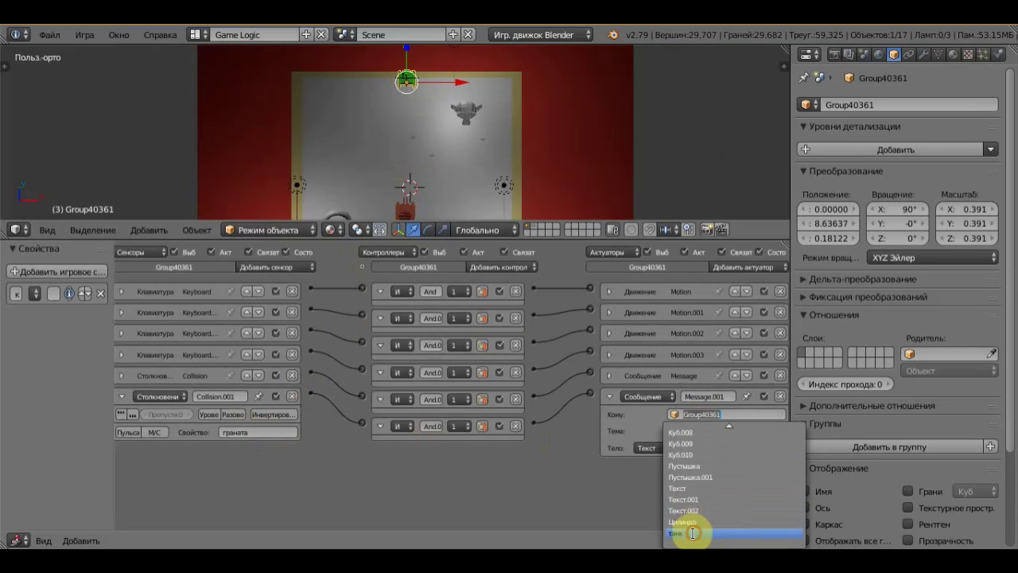
{"action": "left_click", "coordinate": [693, 533]}
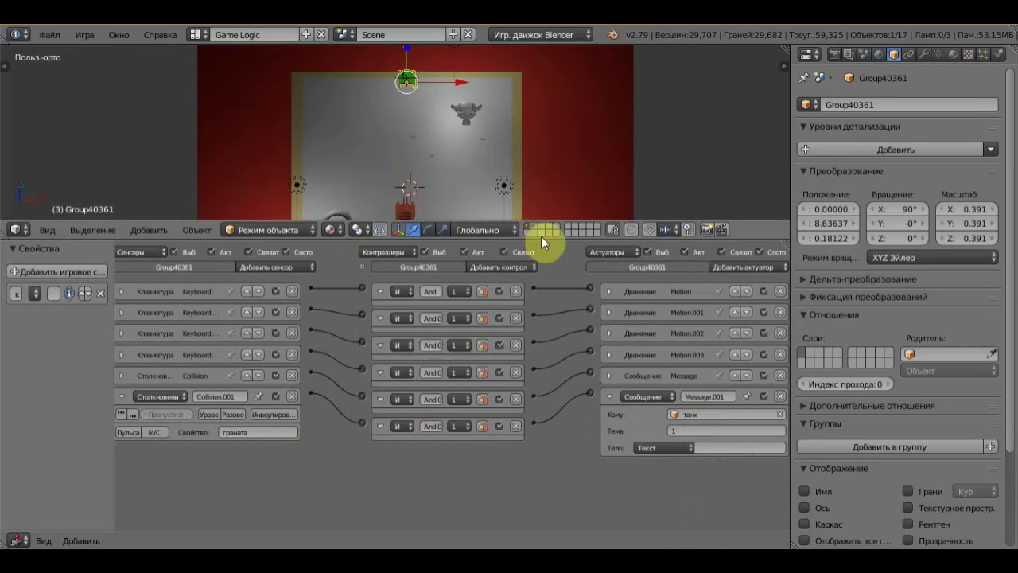
{"action": "left_click_drag", "start_coordinate": [539, 240], "coordinate": [549, 421]}
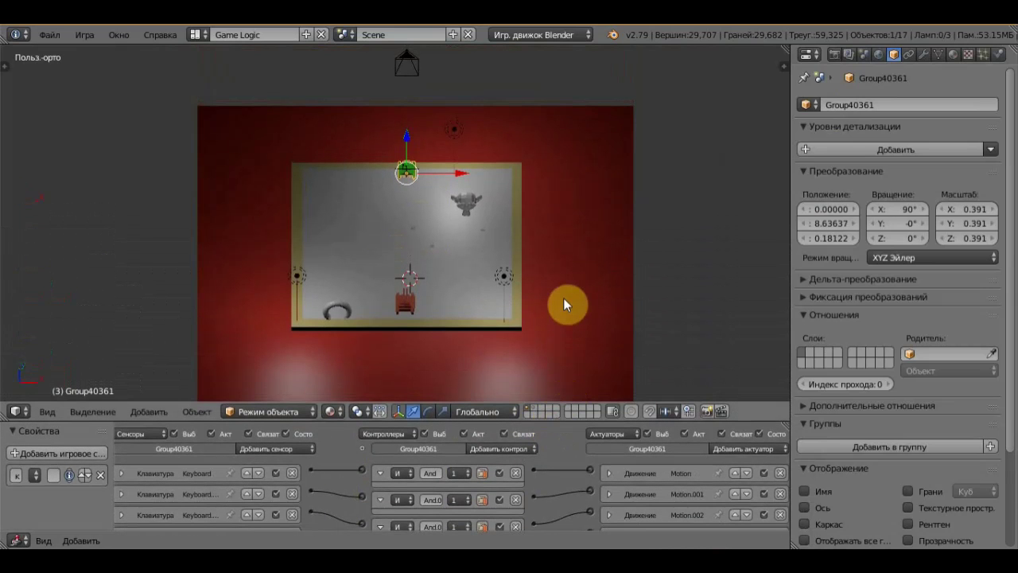
Play the game, driving the green tank with the arrow keys, then stop it
{"action": "key", "text": "p"}
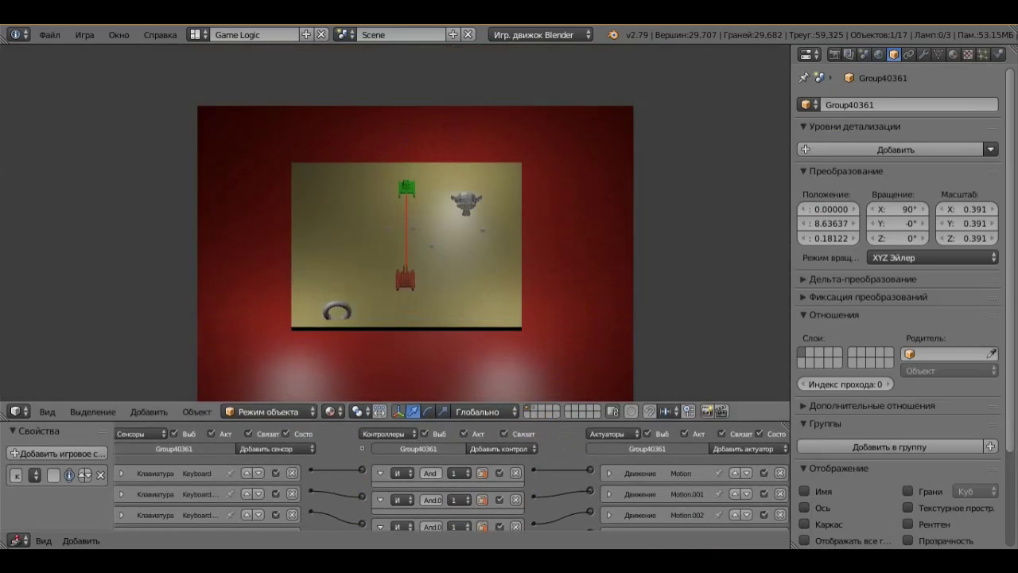
{"action": "key", "text": "Up"}
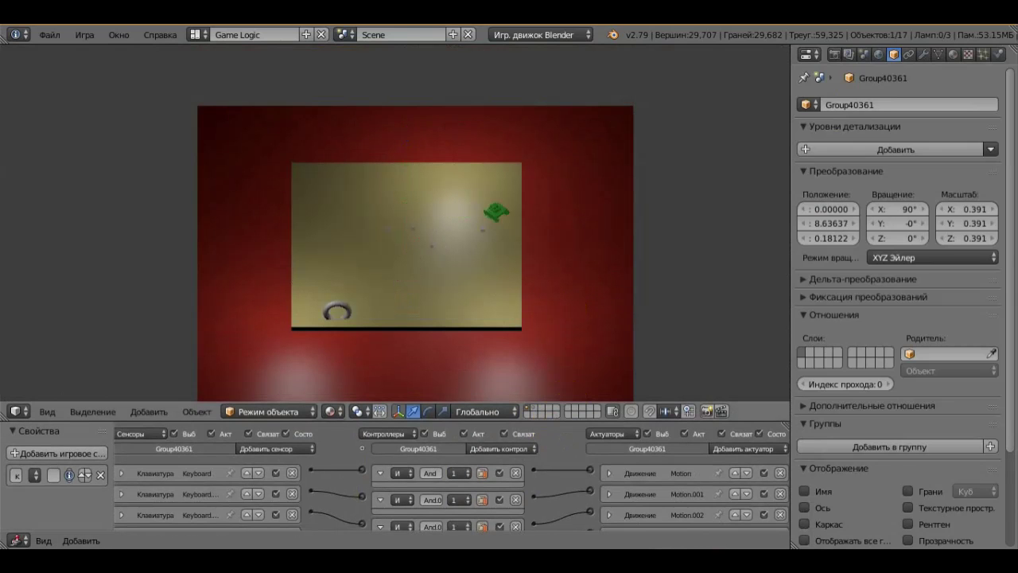
{"action": "key", "text": "Down"}
{"action": "key", "text": "Down"}
{"action": "key", "text": "Up"}
{"action": "key", "text": "Right"}
{"action": "key", "text": "Escape"}
Tilt the view and play again, steering the green tank toward the centre
{"action": "scroll", "coordinate": [525, 254], "scroll_direction": "up", "scroll_amount": 2}
{"action": "scroll", "coordinate": [525, 254], "scroll_direction": "up", "scroll_amount": 2}
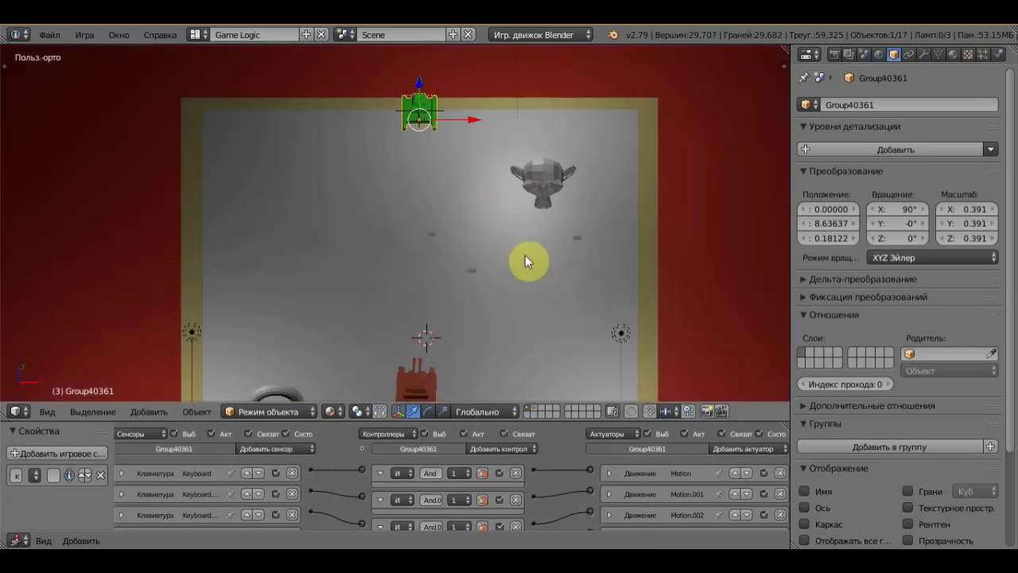
{"action": "mouse_move", "coordinate": [525, 254]}
{"action": "middle_mouse_down"}
{"action": "mouse_move", "coordinate": [512, 221]}
{"action": "mouse_move", "coordinate": [563, 225]}
{"action": "middle_mouse_up"}
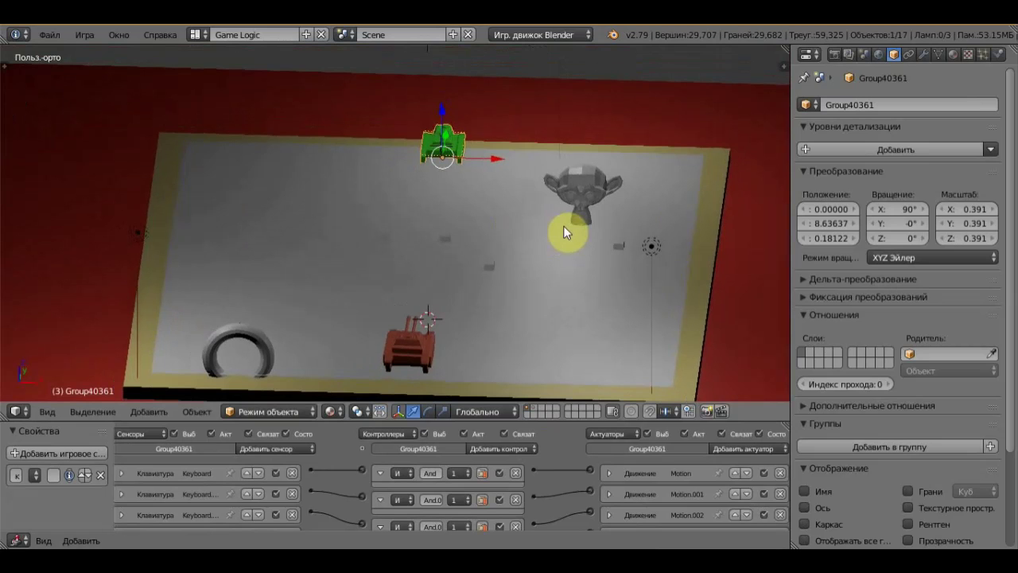
{"action": "key", "text": "p"}
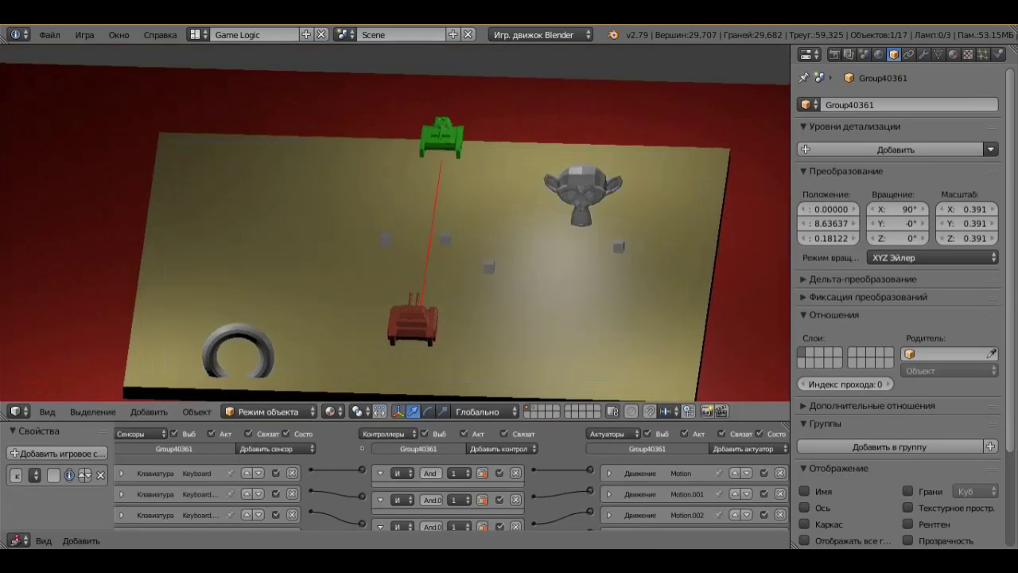
{"action": "key", "text": "Up"}
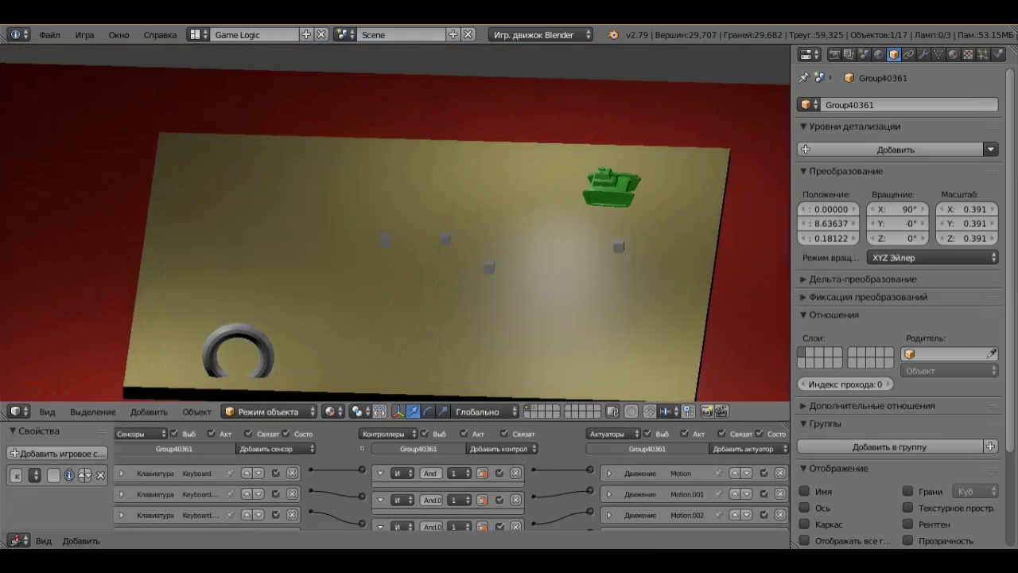
{"action": "key", "text": "Left"}
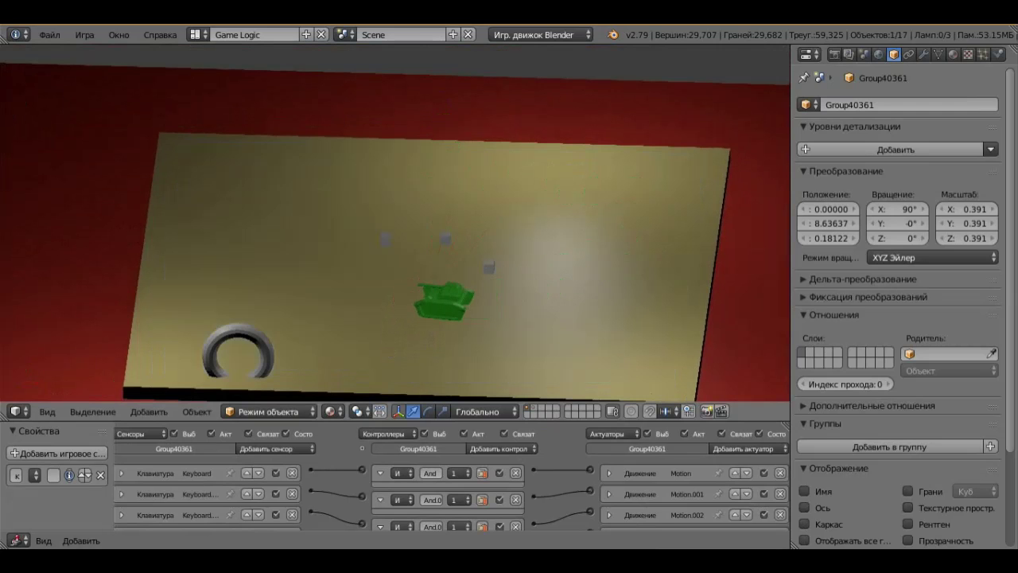
{"action": "key", "text": "Escape"}
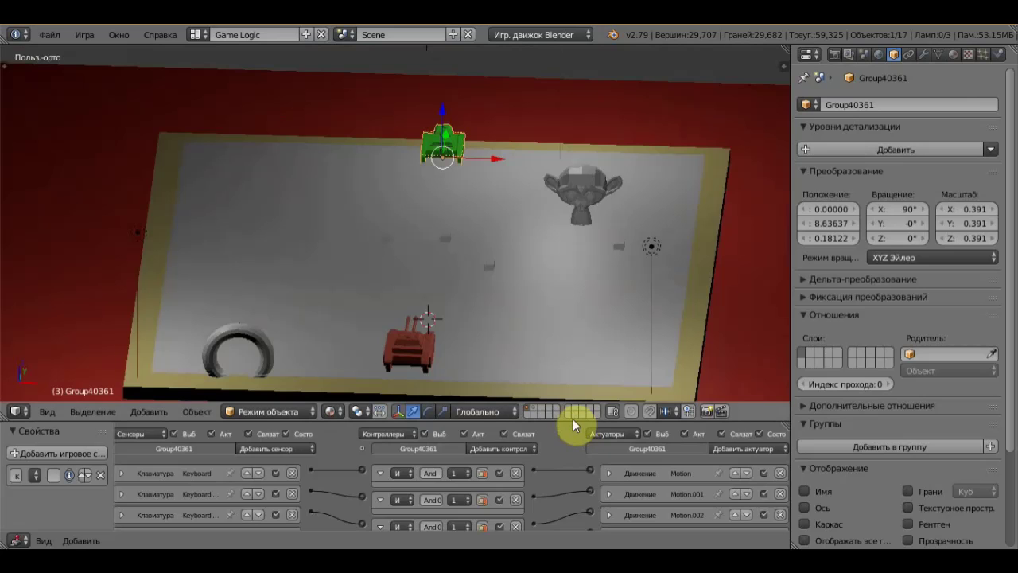
Enlarge the logic editor, narrow Properties, and select Suzanne to check its collision logic
{"action": "left_click_drag", "start_coordinate": [570, 420], "coordinate": [570, 226]}
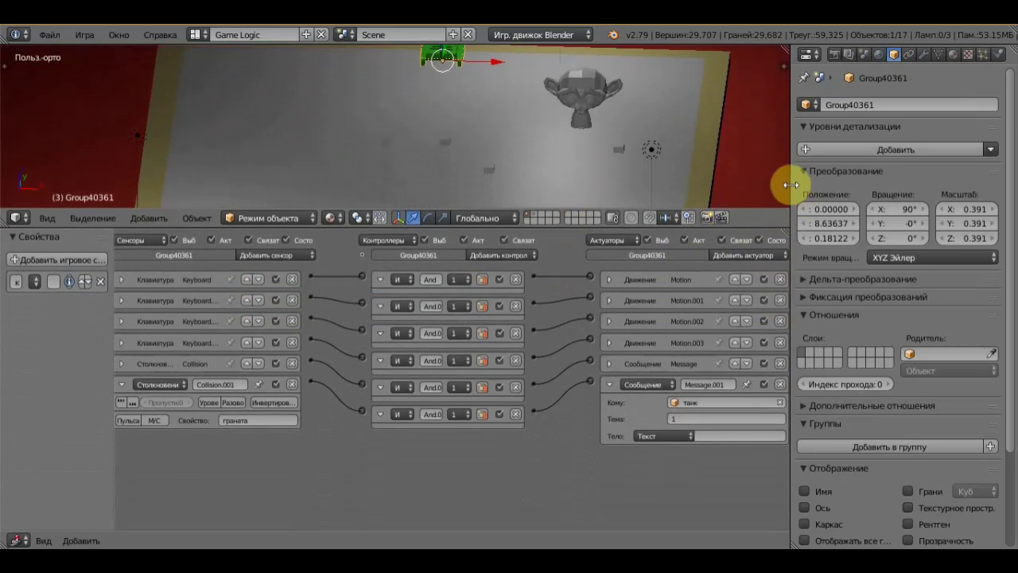
{"action": "left_click_drag", "start_coordinate": [787, 187], "coordinate": [857, 183]}
{"action": "right_click", "coordinate": [641, 100]}
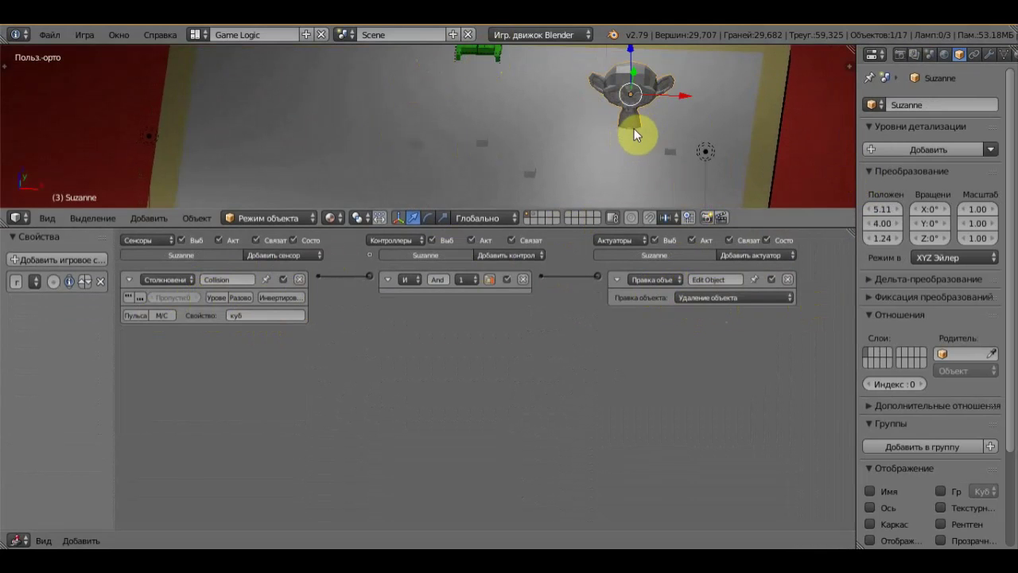
{"action": "right_click", "coordinate": [498, 46]}
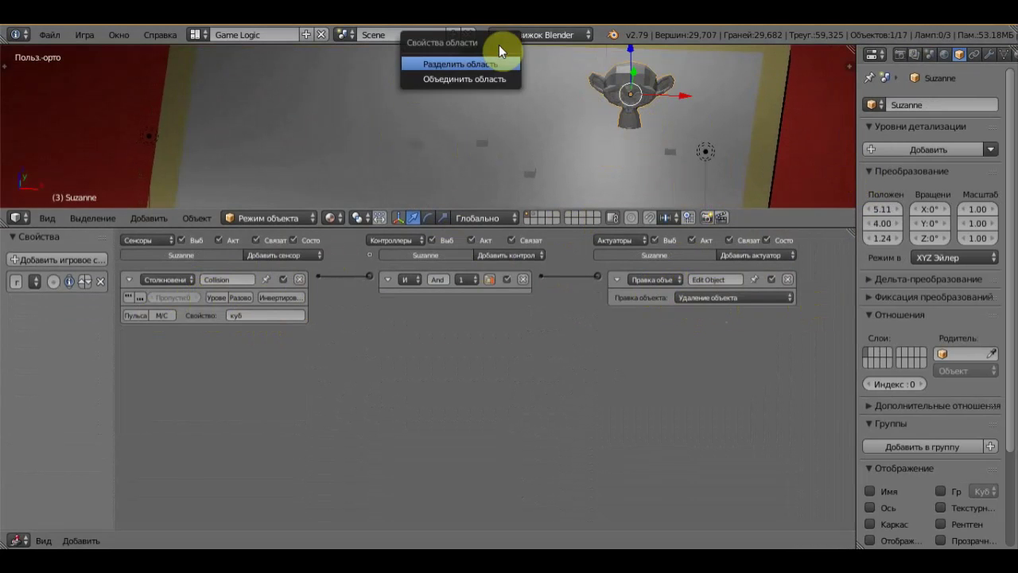
Select the green tank Group40361 to show its logic bricks again
{"action": "middle_click_drag", "start_coordinate": [546, 149], "coordinate": [543, 136]}
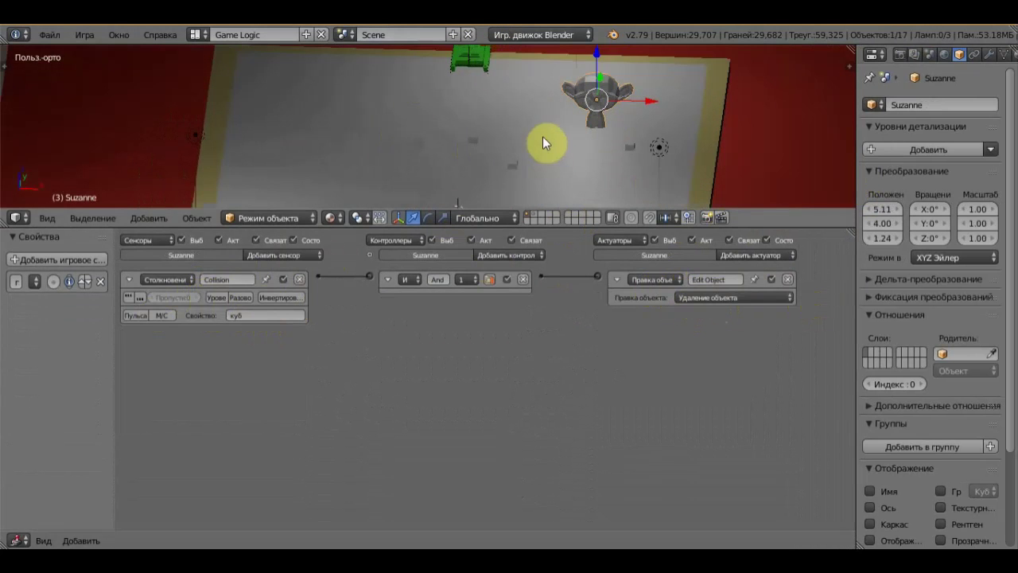
{"action": "right_click", "coordinate": [478, 56]}
{"action": "right_click", "coordinate": [484, 52]}
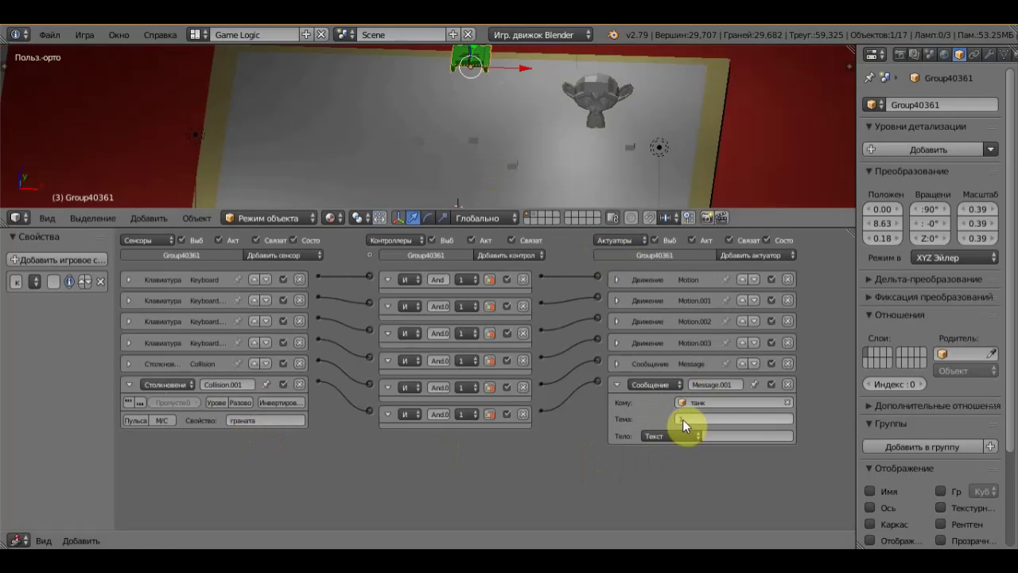
Set the green tank's Message actuator subject to 1
{"action": "type", "text": "1"}
{"action": "key", "text": "Return"}
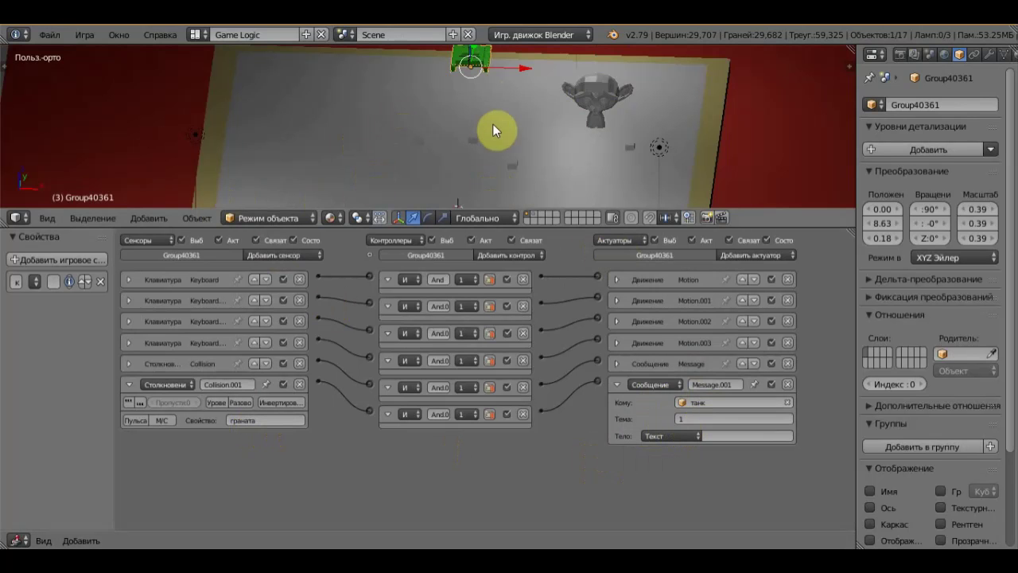
{"action": "scroll", "coordinate": [487, 135], "scroll_direction": "down", "scroll_amount": 3}
Select the red tank 'танк' and set its Message sensor subject to 1
{"action": "right_click", "coordinate": [433, 192]}
{"action": "key", "text": "g"}
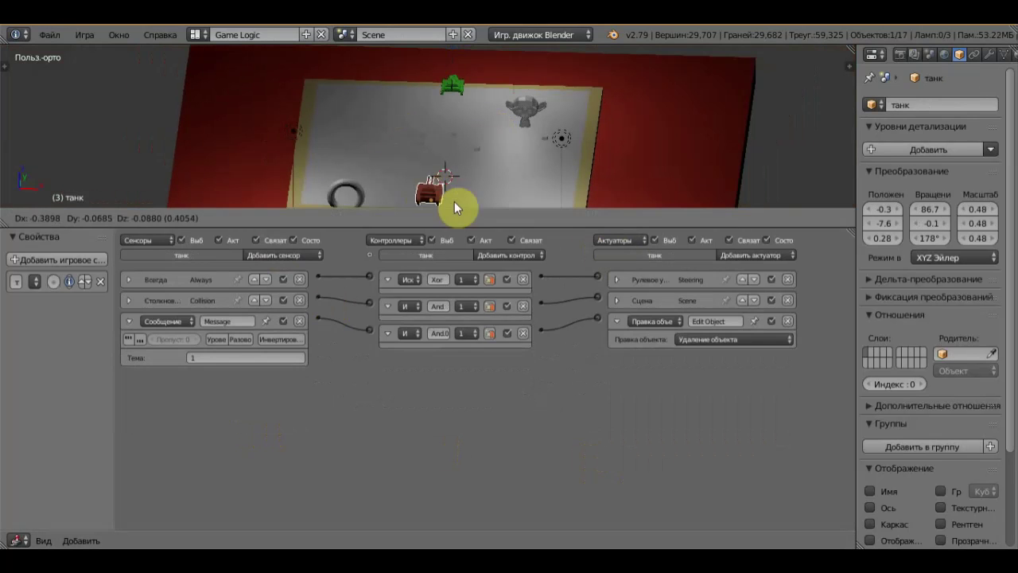
{"action": "right_click", "coordinate": [433, 201]}
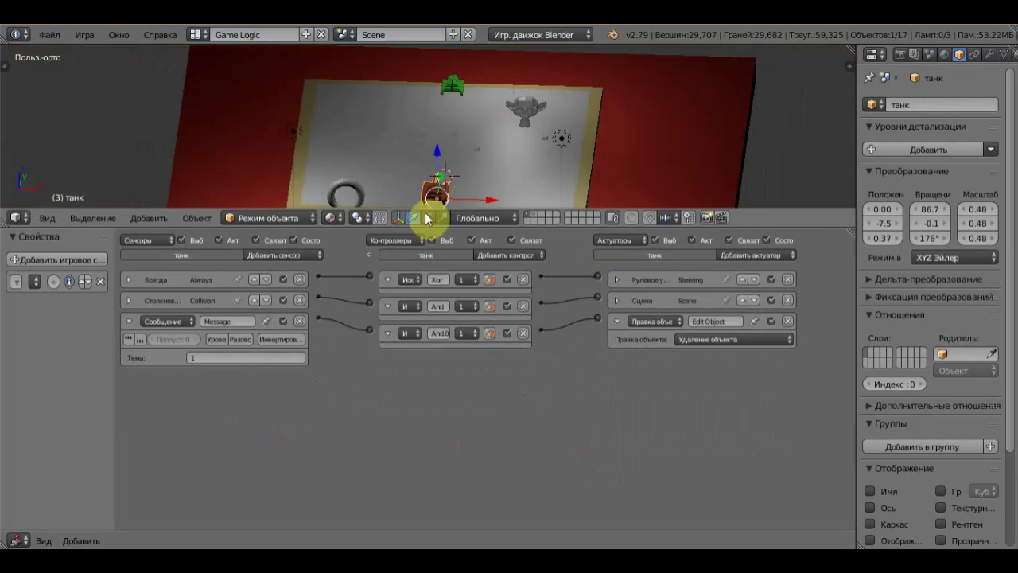
{"action": "left_click", "coordinate": [192, 358]}
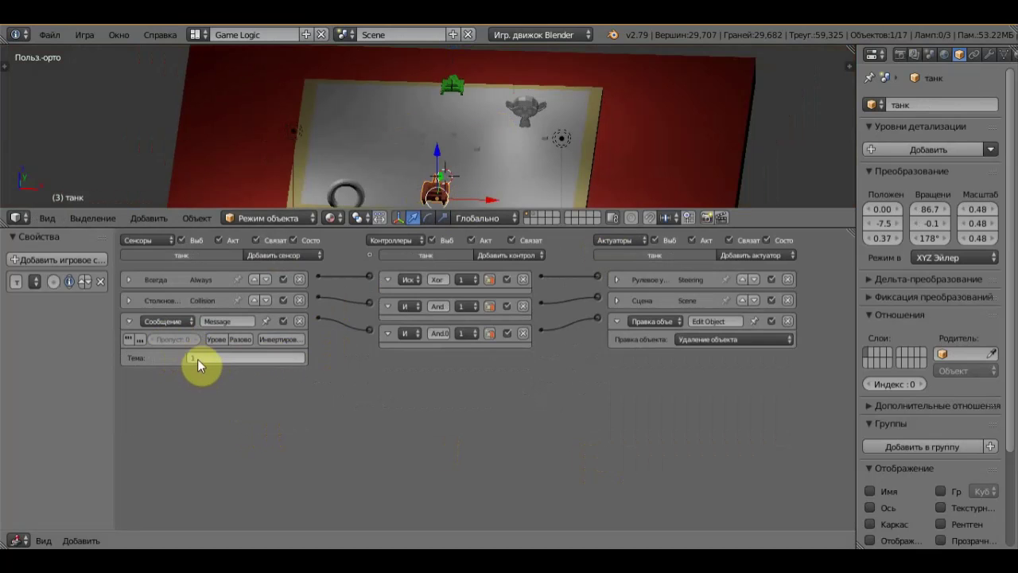
{"action": "key", "text": "Return"}
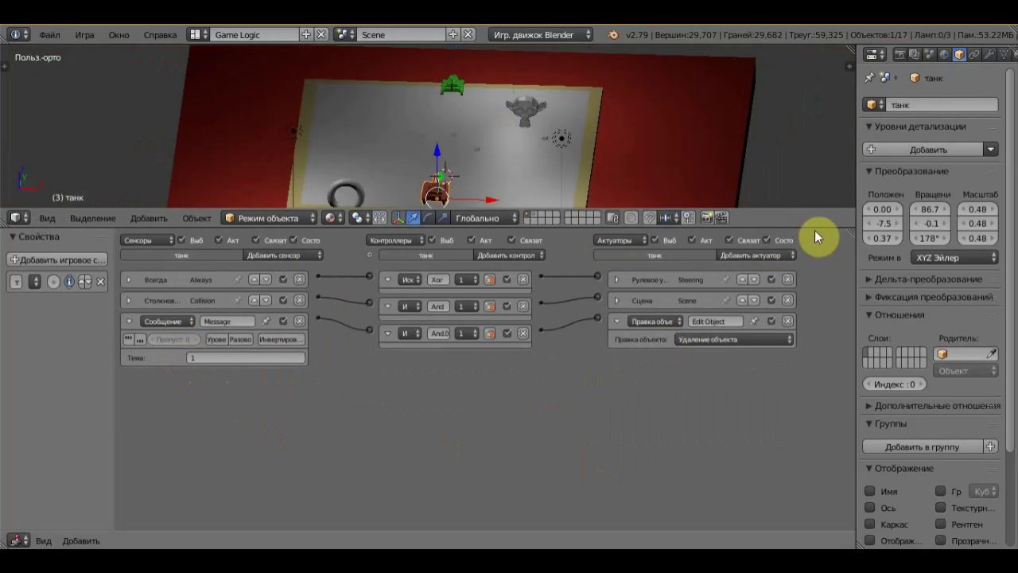
Drag the viewport border down to enlarge the 3D view, then run the game with P
{"action": "mouse_move", "coordinate": [814, 230]}
{"action": "left_mouse_down"}
{"action": "mouse_move", "coordinate": [804, 405]}
{"action": "mouse_move", "coordinate": [792, 391]}
{"action": "left_mouse_up"}
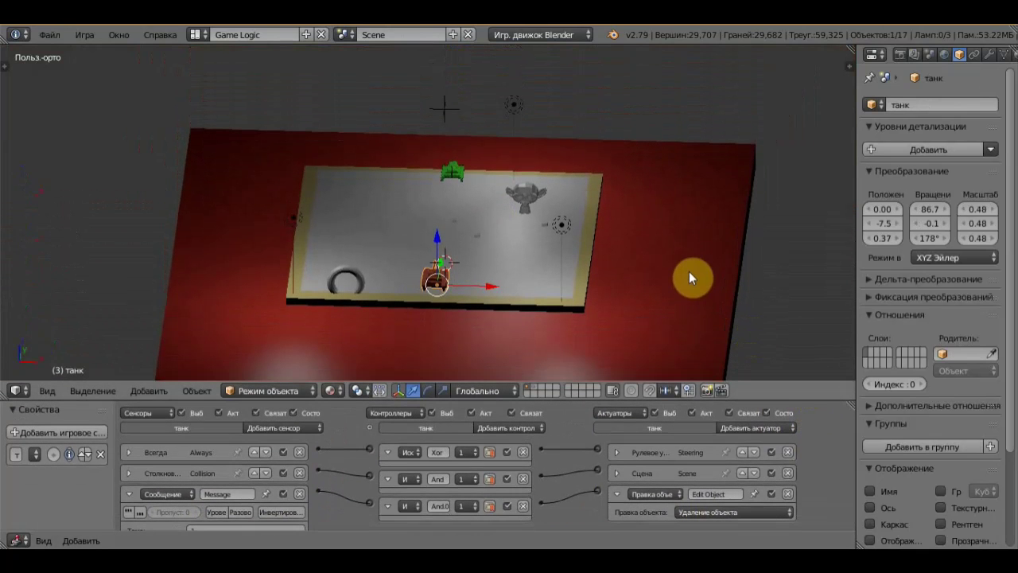
{"action": "key", "text": "p"}
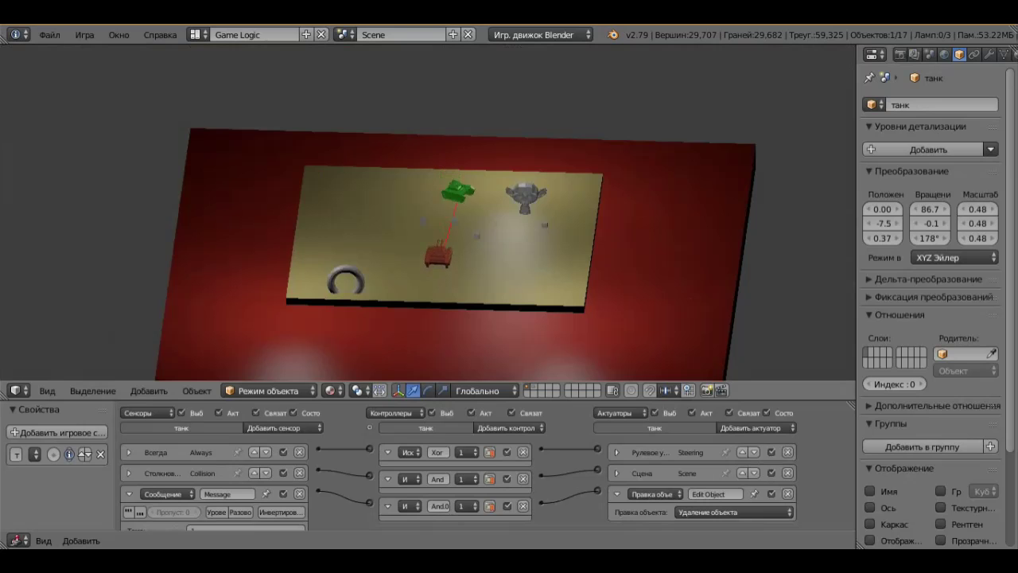